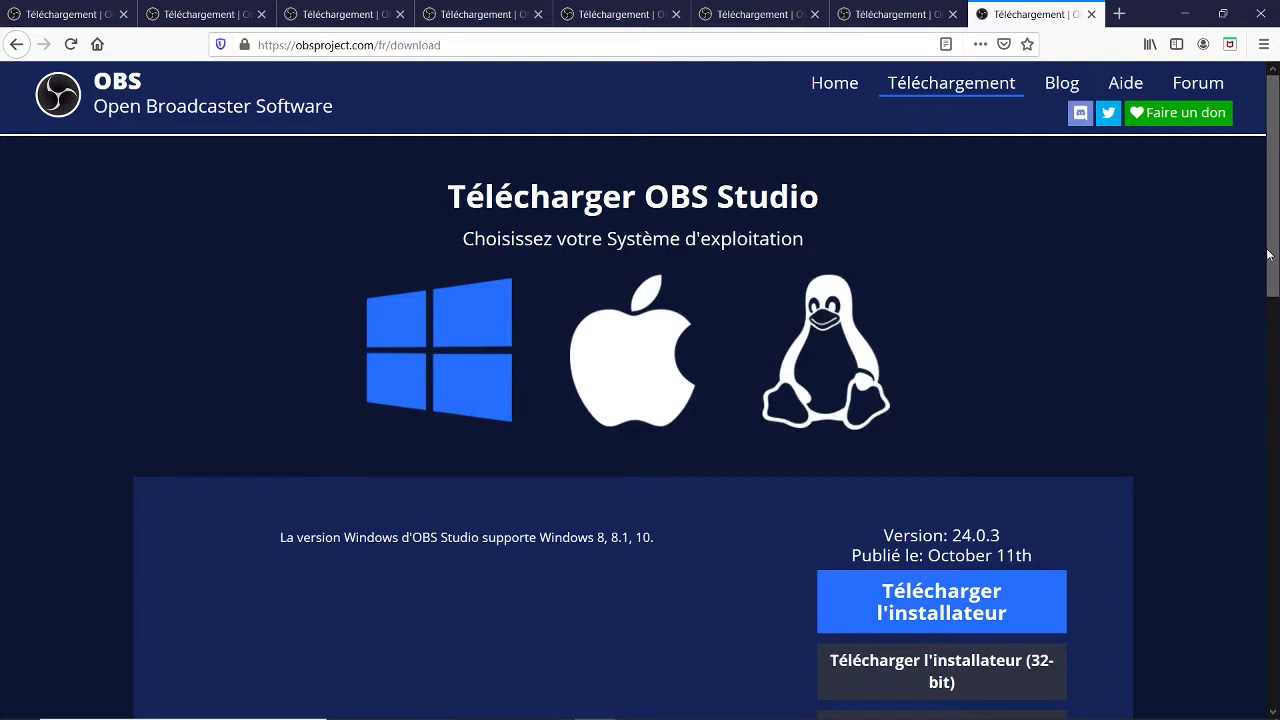
# Download the OBS Studio 24.0.3 zip for Windows and extract the archive directly into its v24.0.3_zip folder with 7-Zip.
pyautogui.moveTo(1272, 256); pyautogui.dragTo(1269, 375)
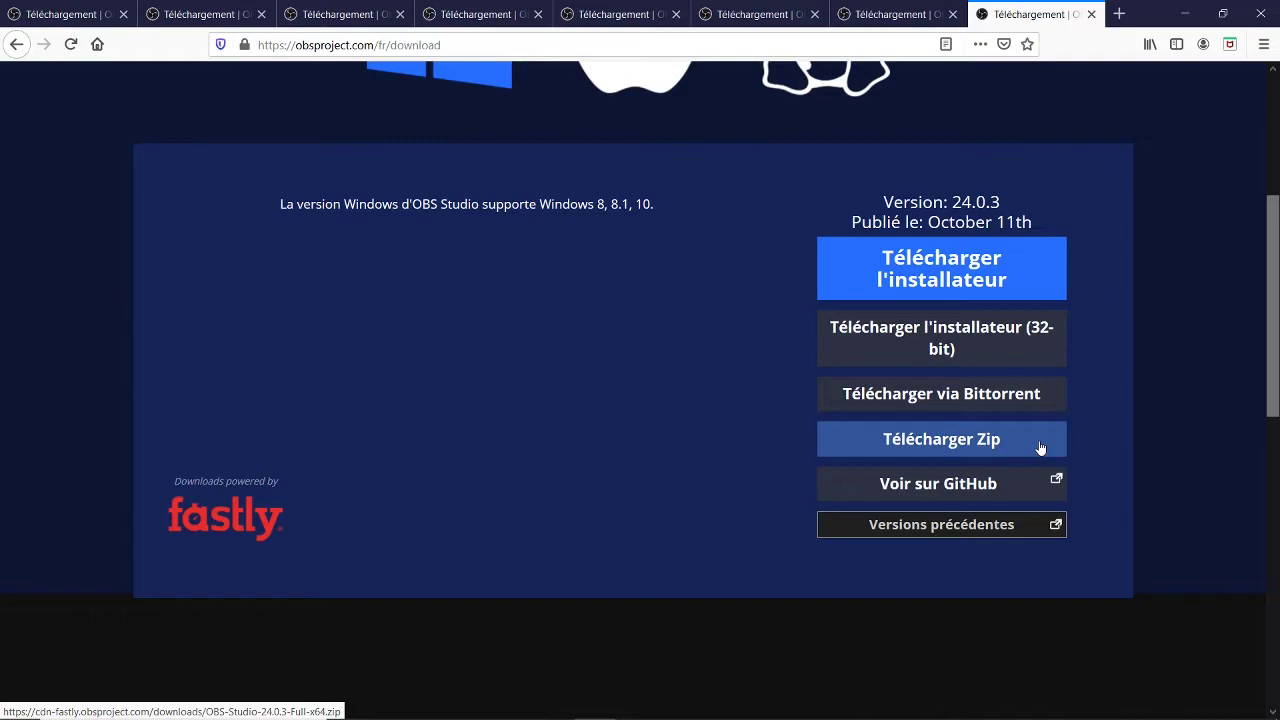
pyautogui.click(1040, 448)
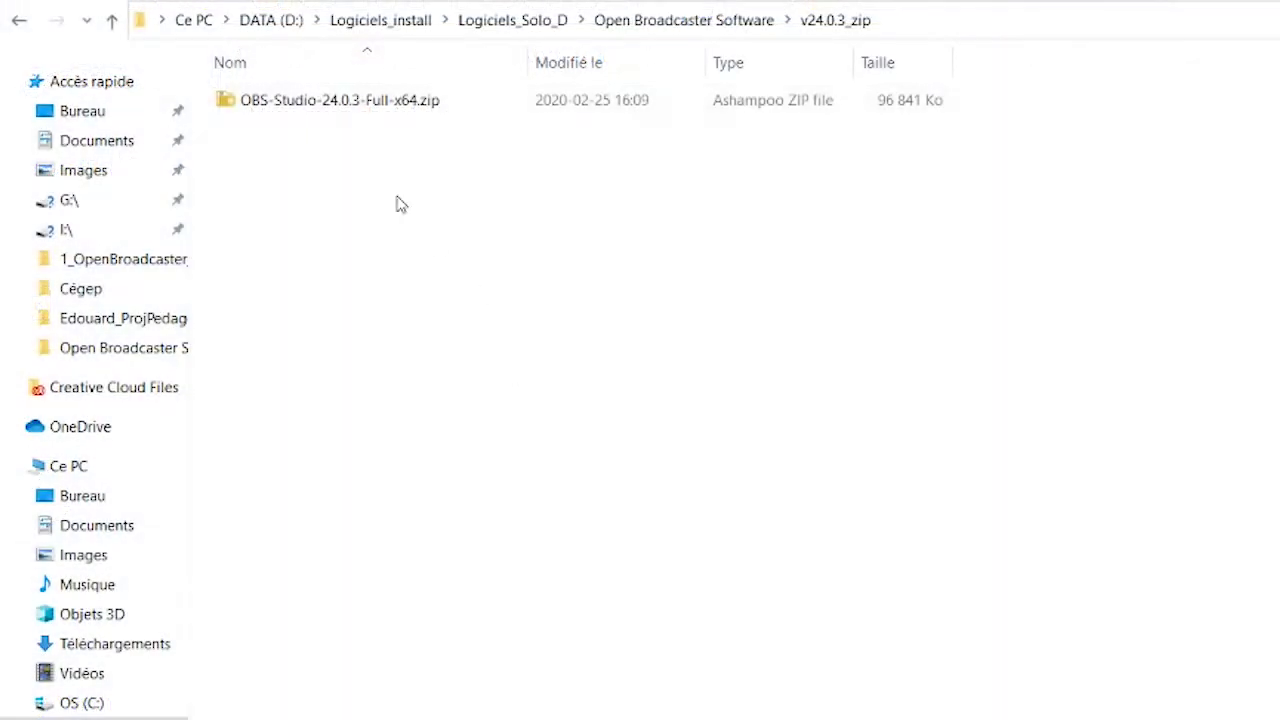
pyautogui.rightClick(376, 104)
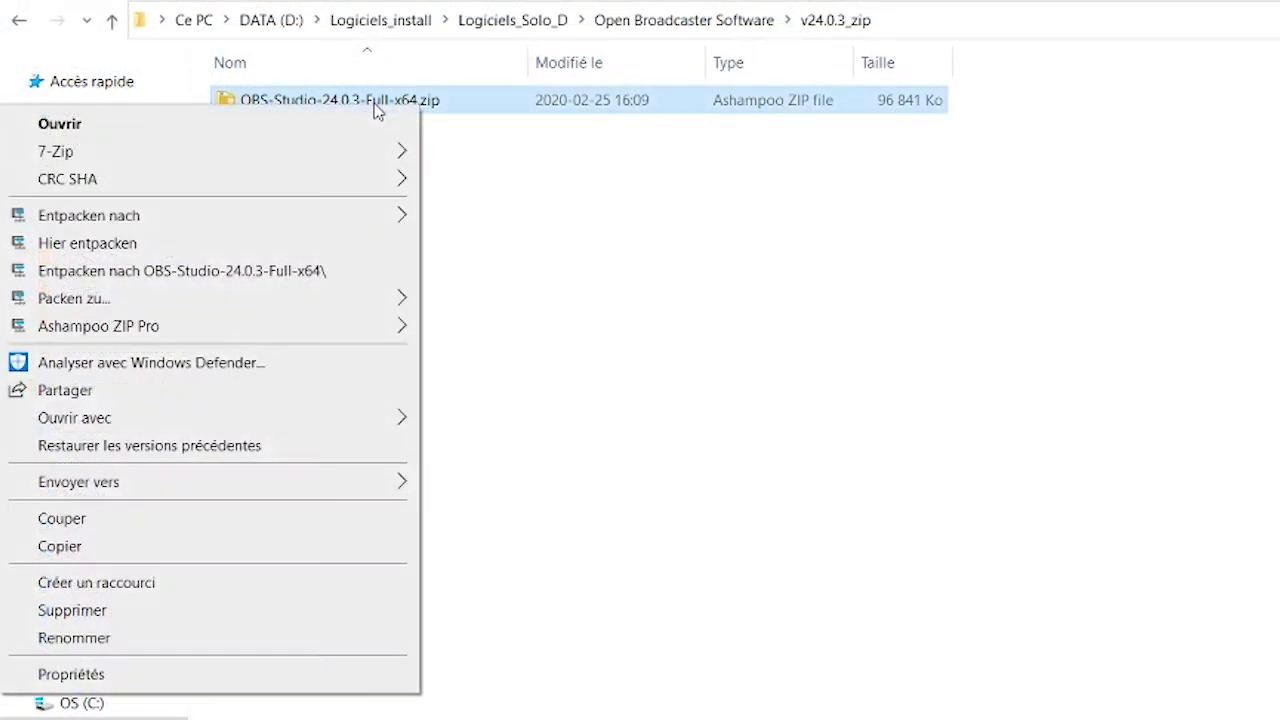
pyautogui.moveTo(362, 155)
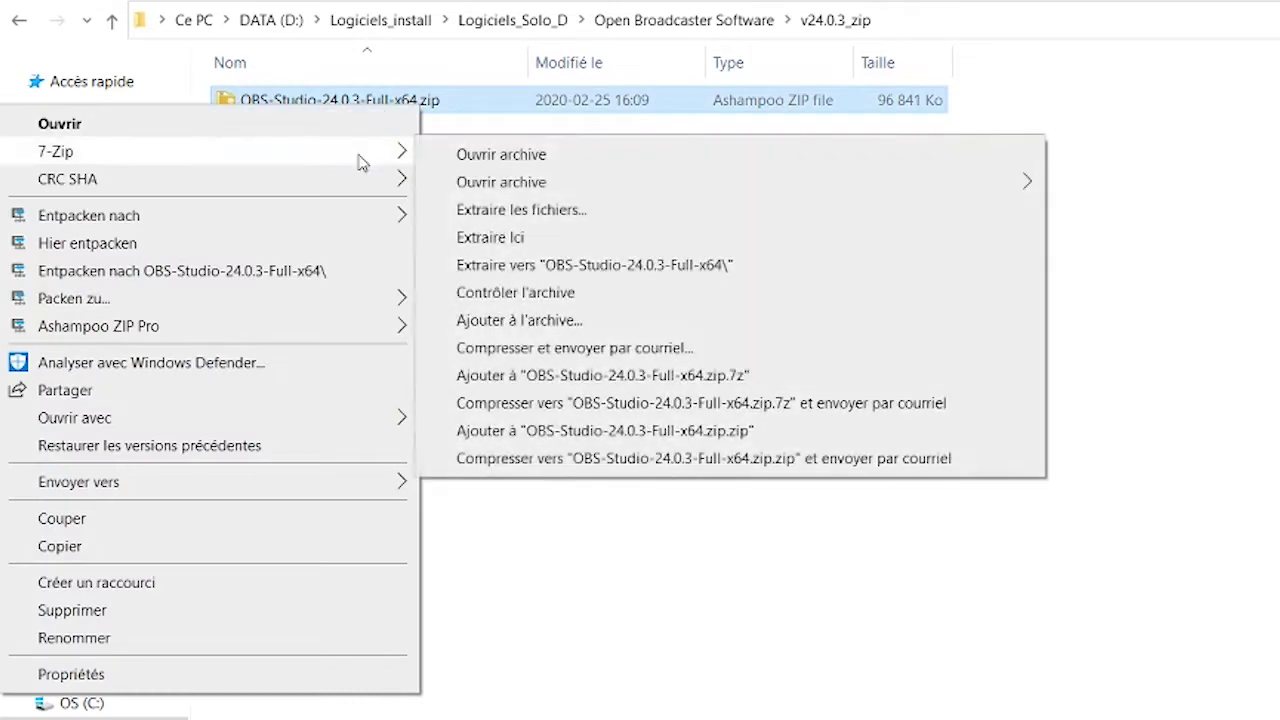
pyautogui.click(526, 240)
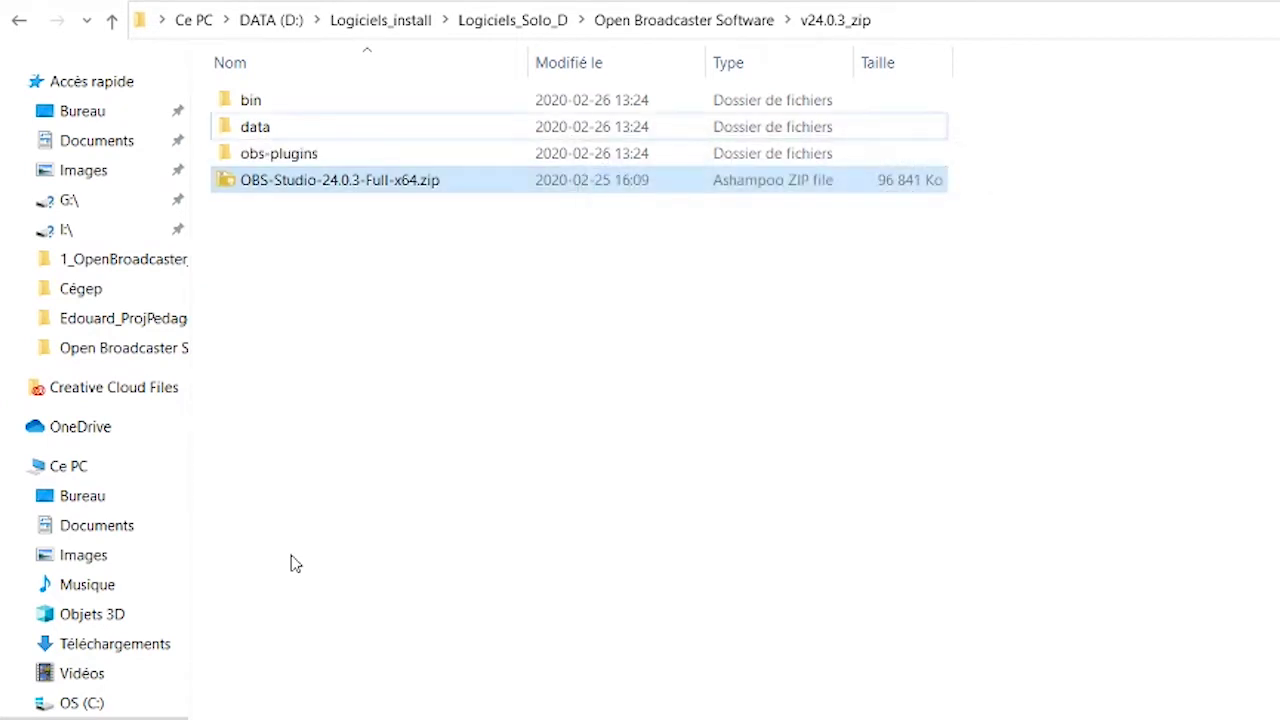
# Create a desktop shortcut to obs64.exe from inside the extracted bin folder.
pyautogui.doubleClick(256, 104)
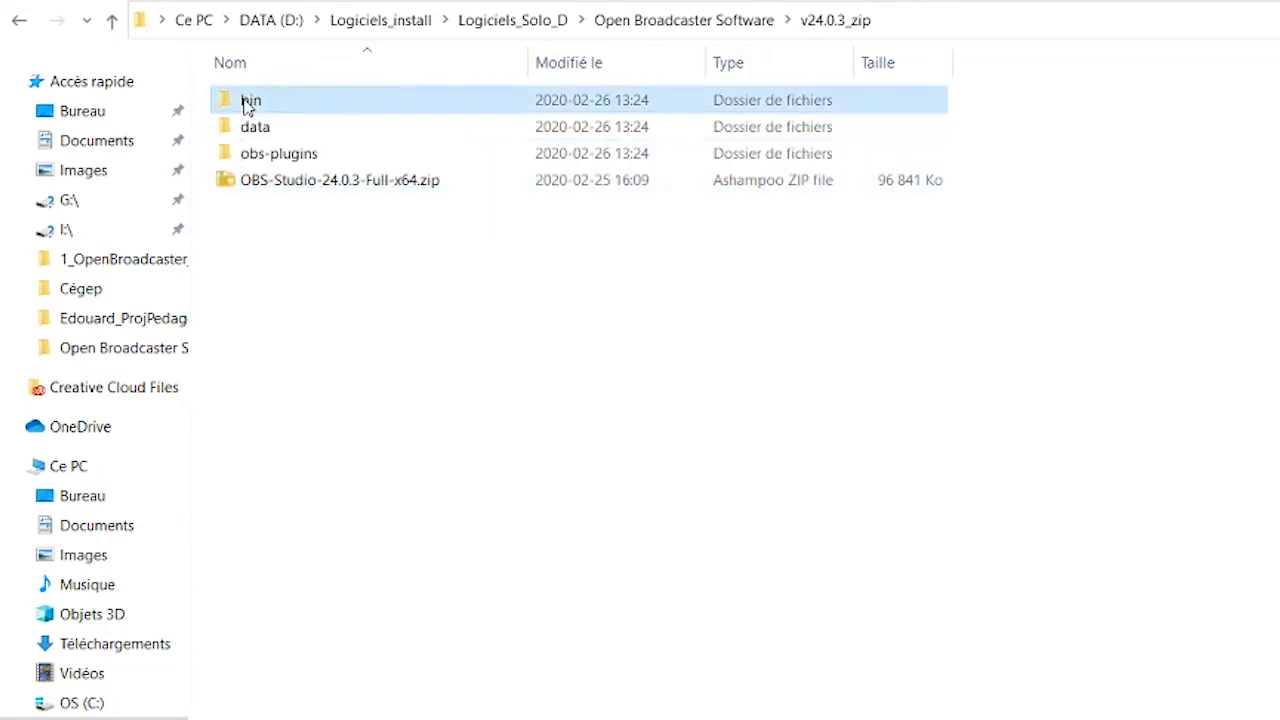
pyautogui.doubleClick(272, 103)
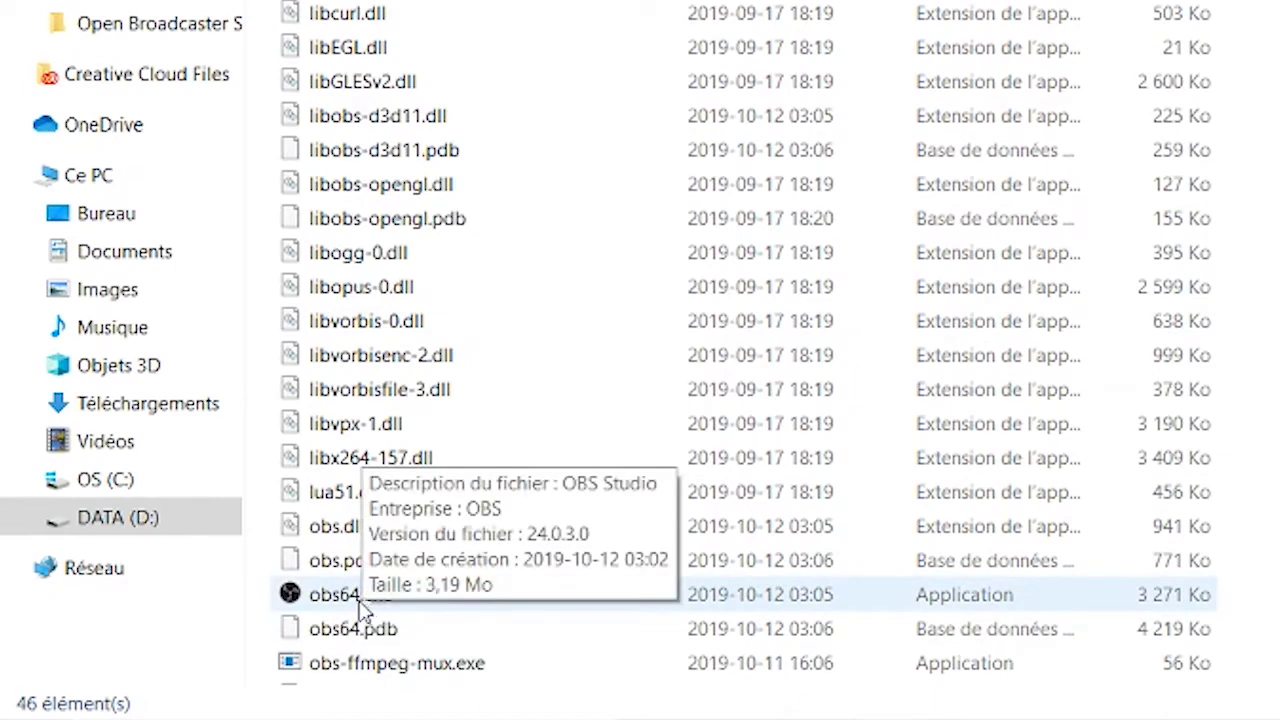
pyautogui.rightClick(340, 606)
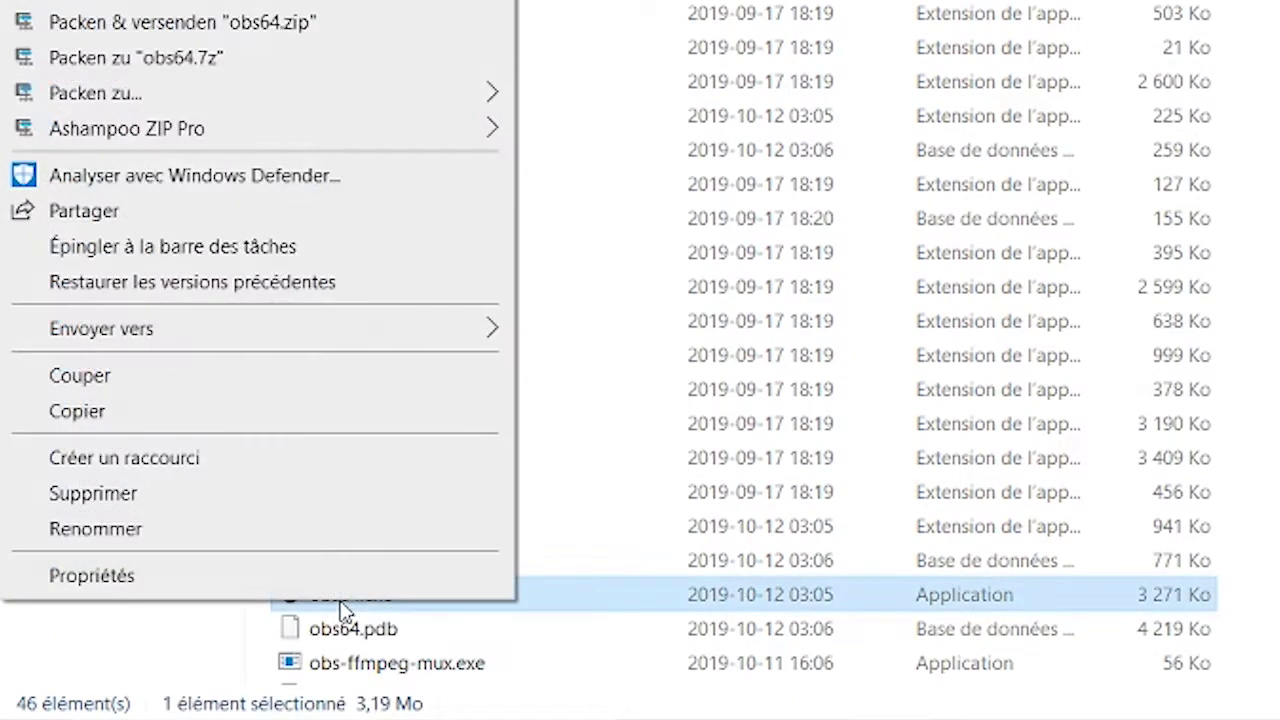
pyautogui.moveTo(380, 323)
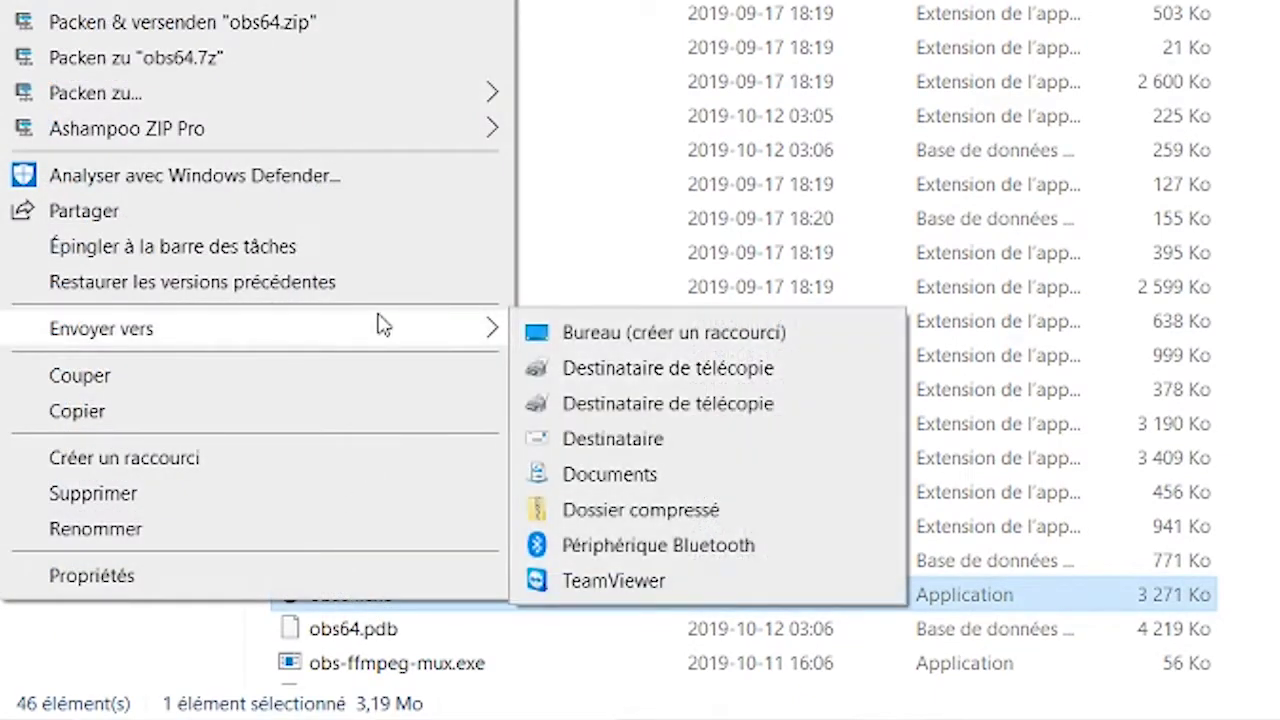
pyautogui.click(652, 333)
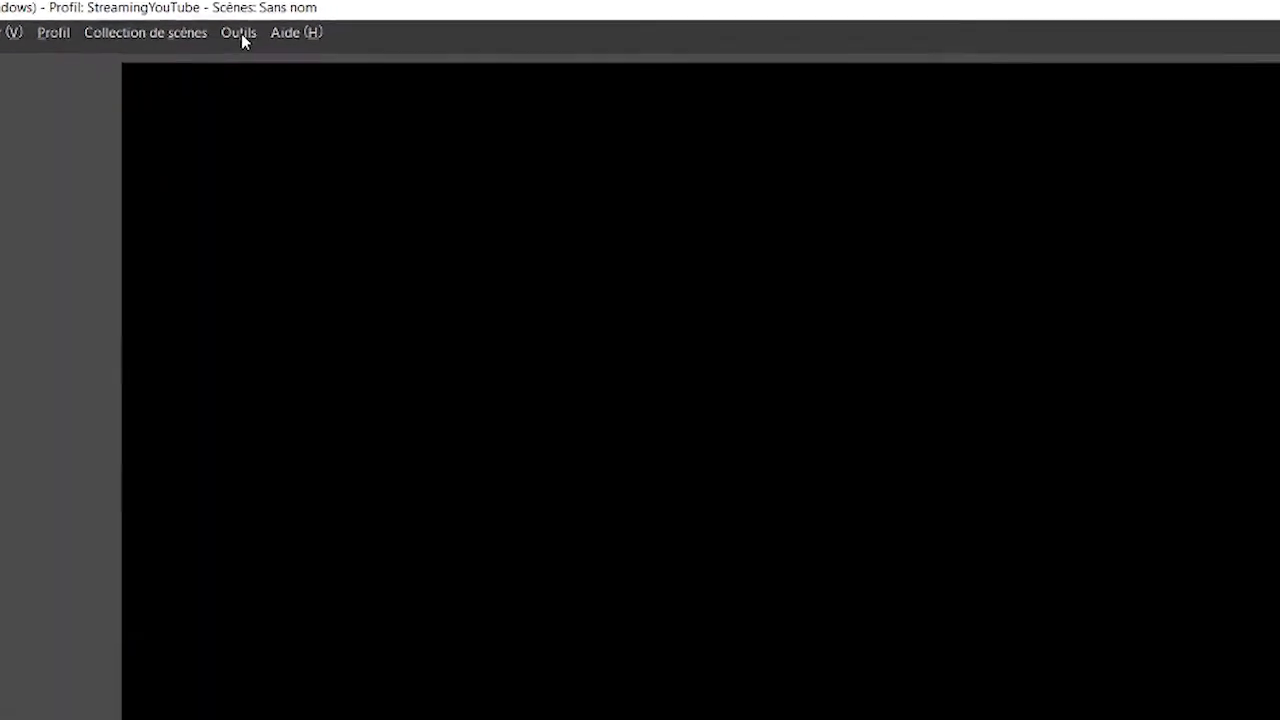
# Start the automatic configuration assistant and accept optimisation for live streaming, with recording as secondary.
pyautogui.click(293, 28)
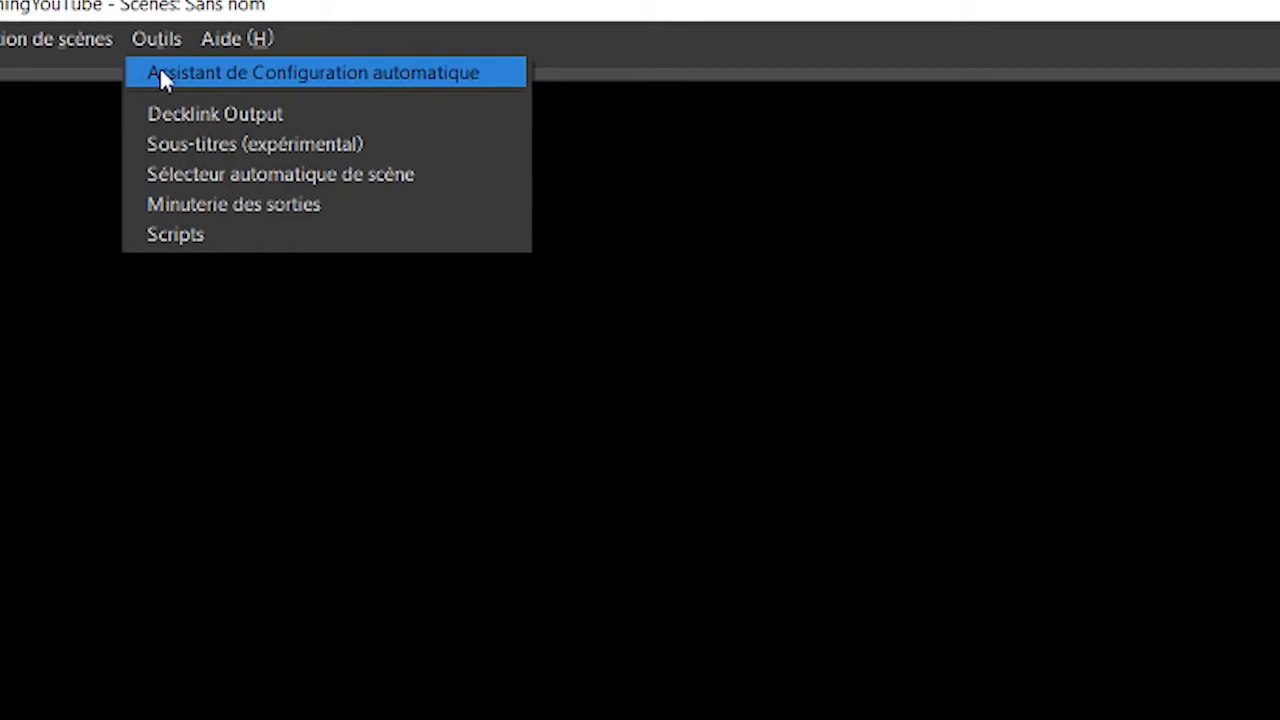
pyautogui.click(160, 74)
pyautogui.moveTo(981, 437); pyautogui.dragTo(754, 124)
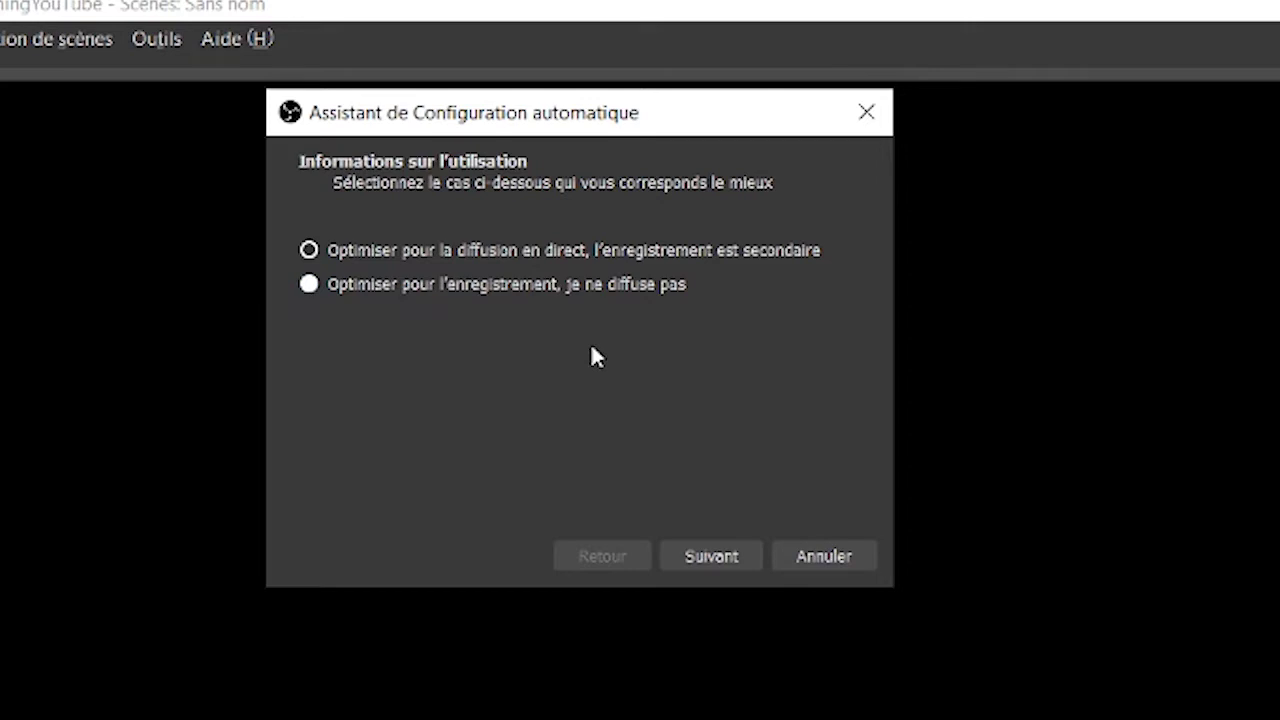
pyautogui.click(739, 554)
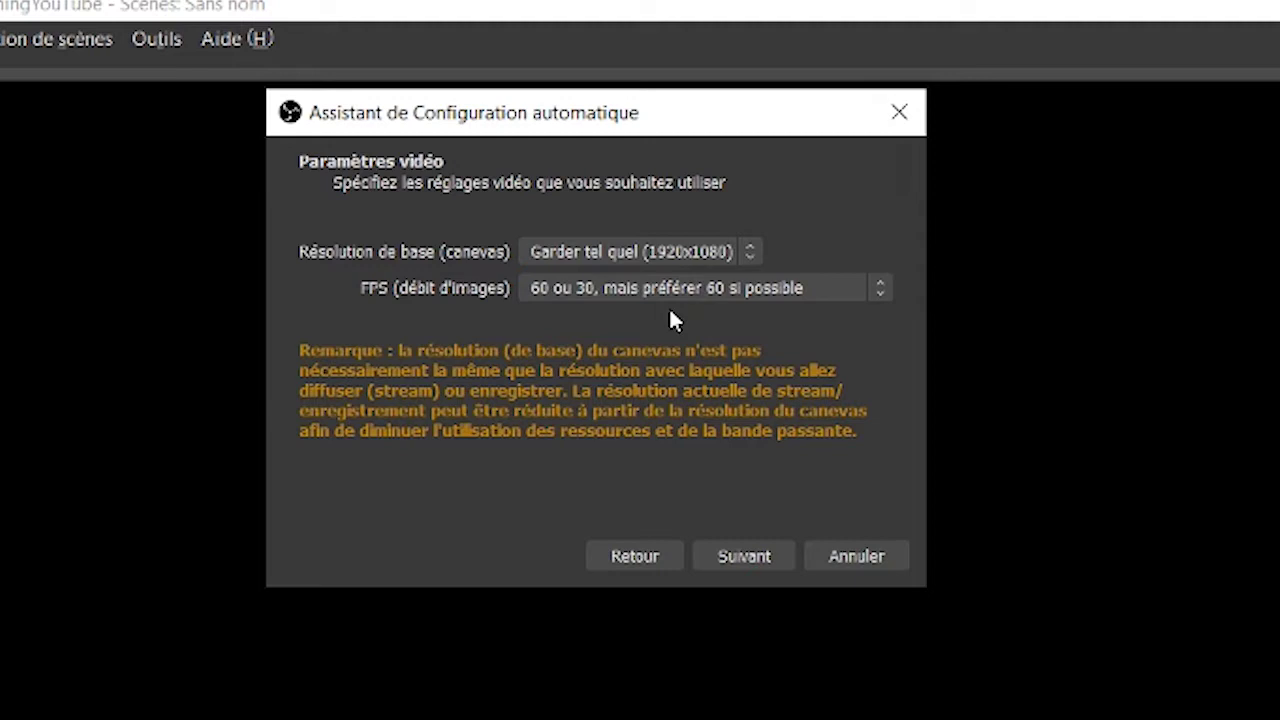
# Set the assistant's frame rate to 30 FPS, keep the YouTube stream details and apply the recommended parameters.
pyautogui.click(885, 303)
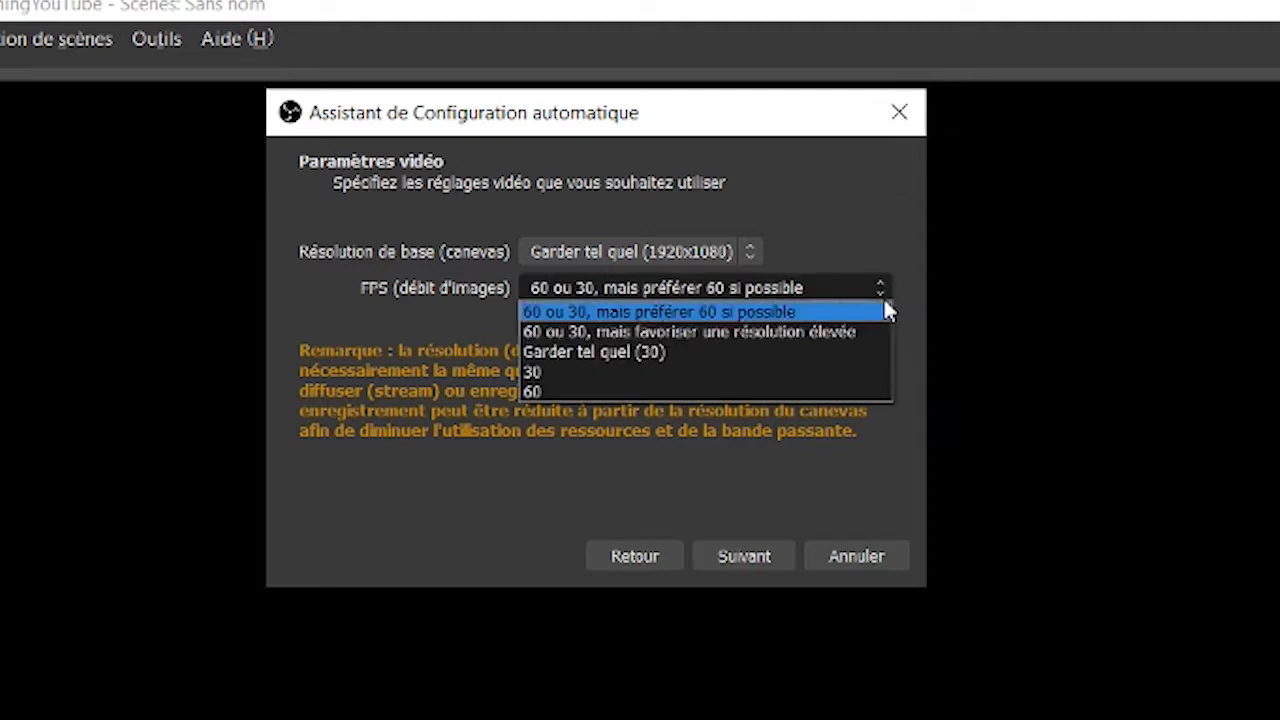
pyautogui.click(738, 380)
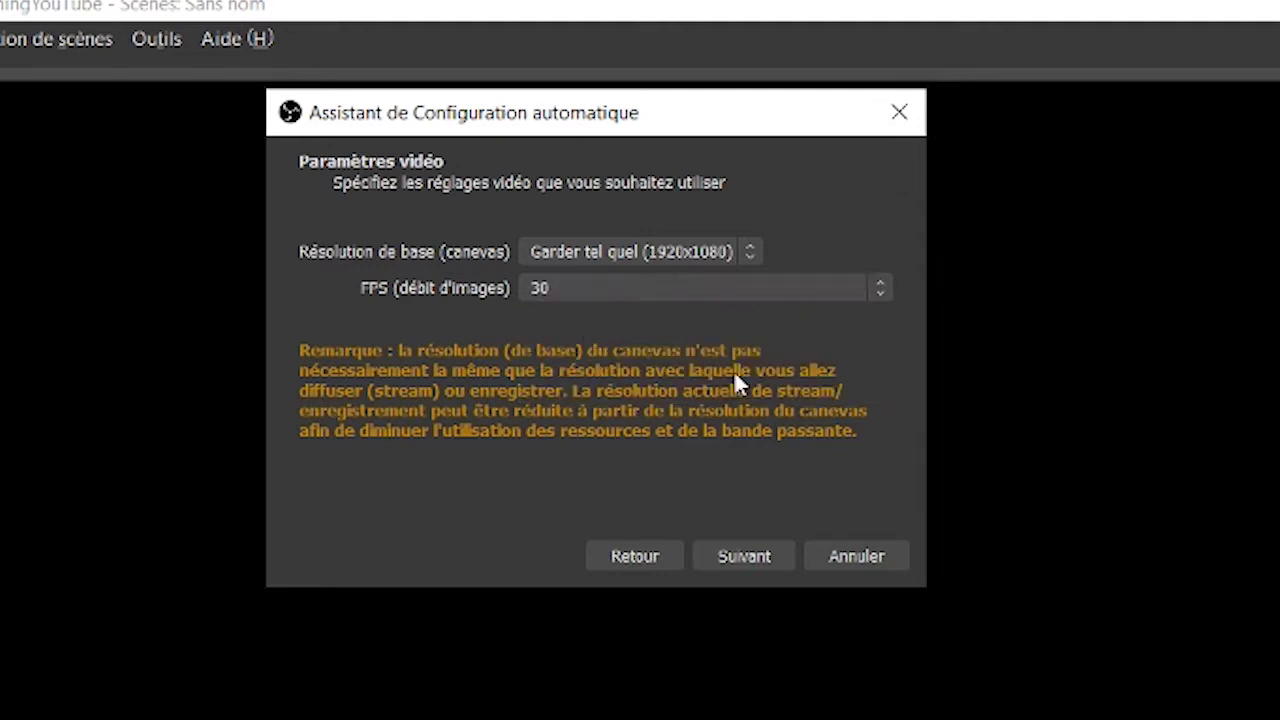
pyautogui.click(776, 565)
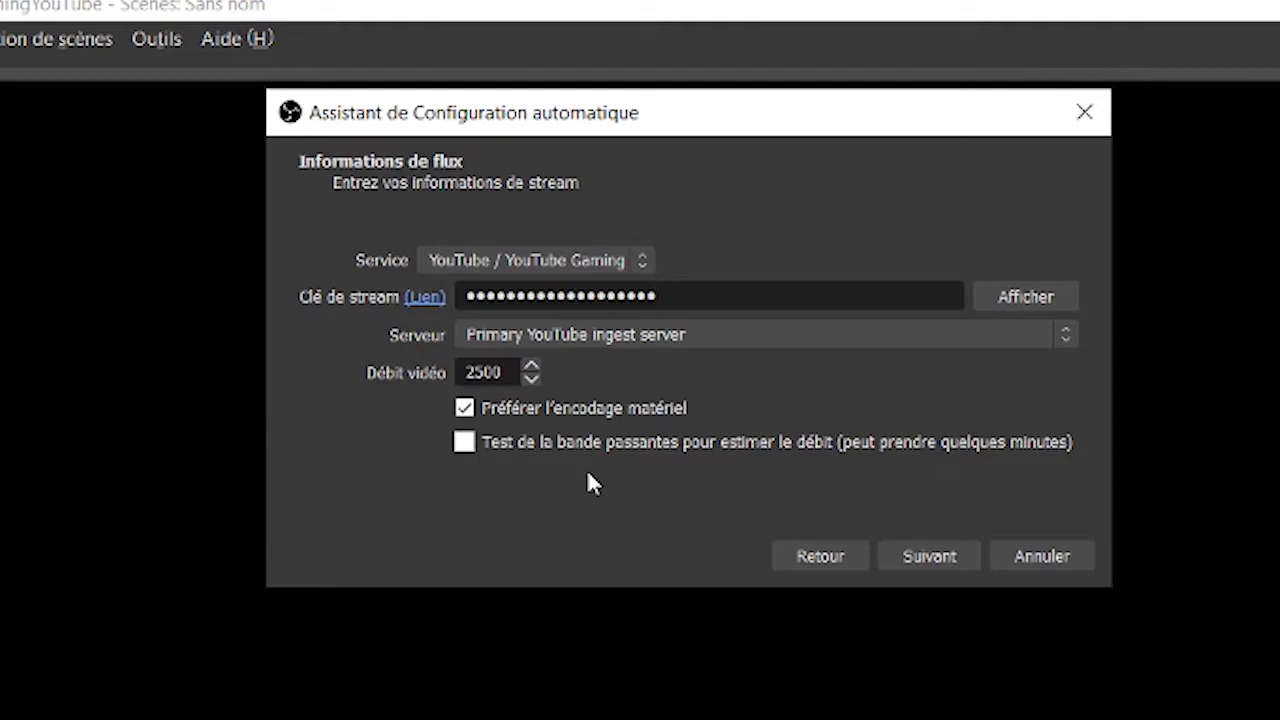
pyautogui.click(915, 560)
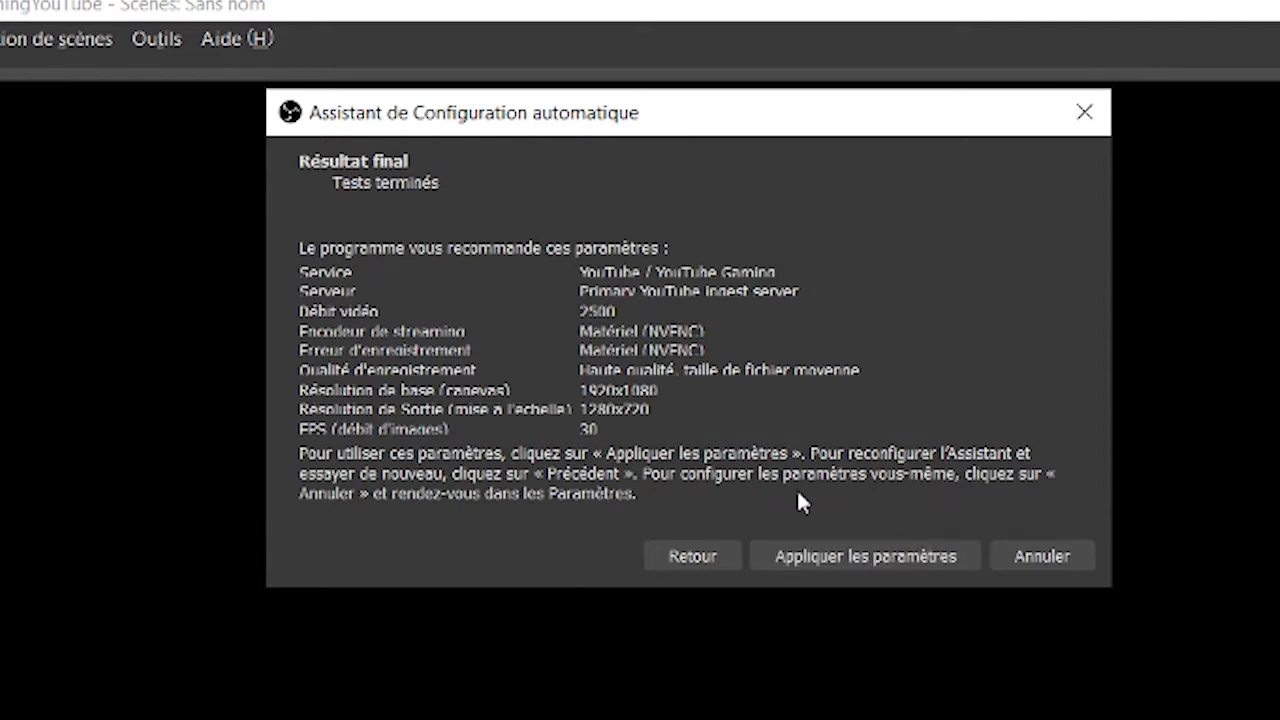
pyautogui.click(901, 558)
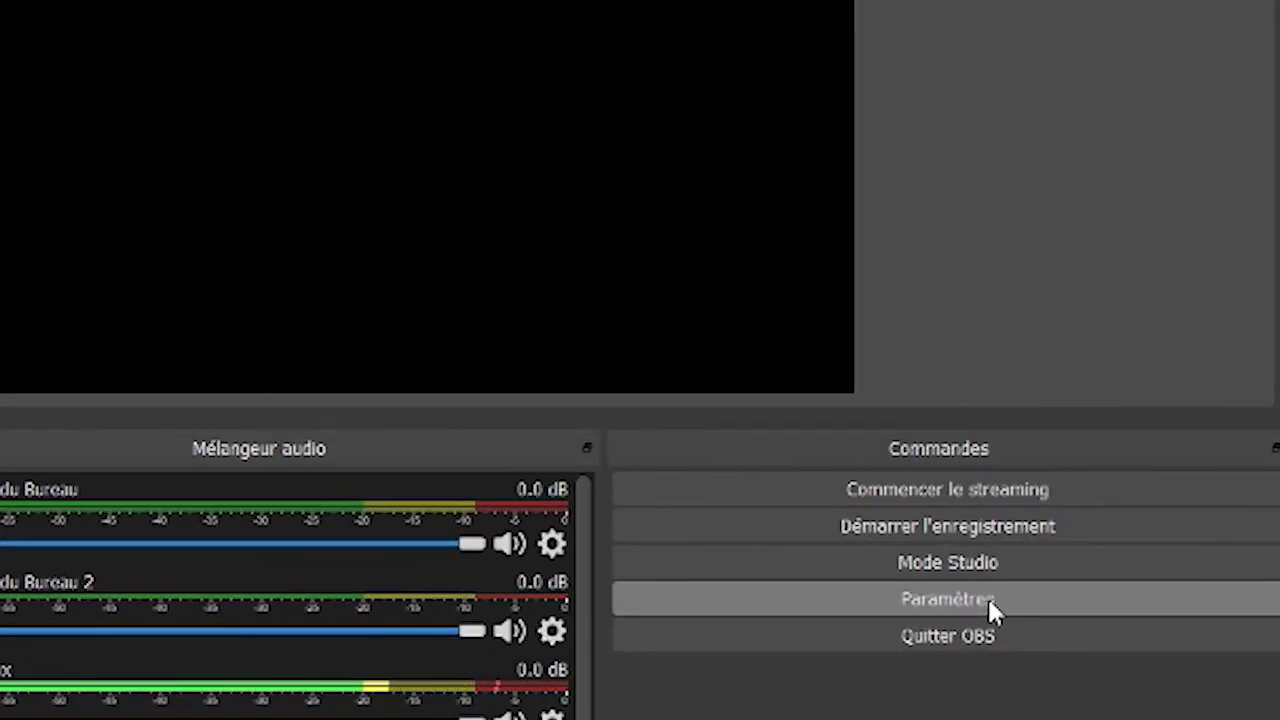
# In the output settings, set the recording quality to "Qualité indistinguable, grande taille de fichier".
pyautogui.click(989, 600)
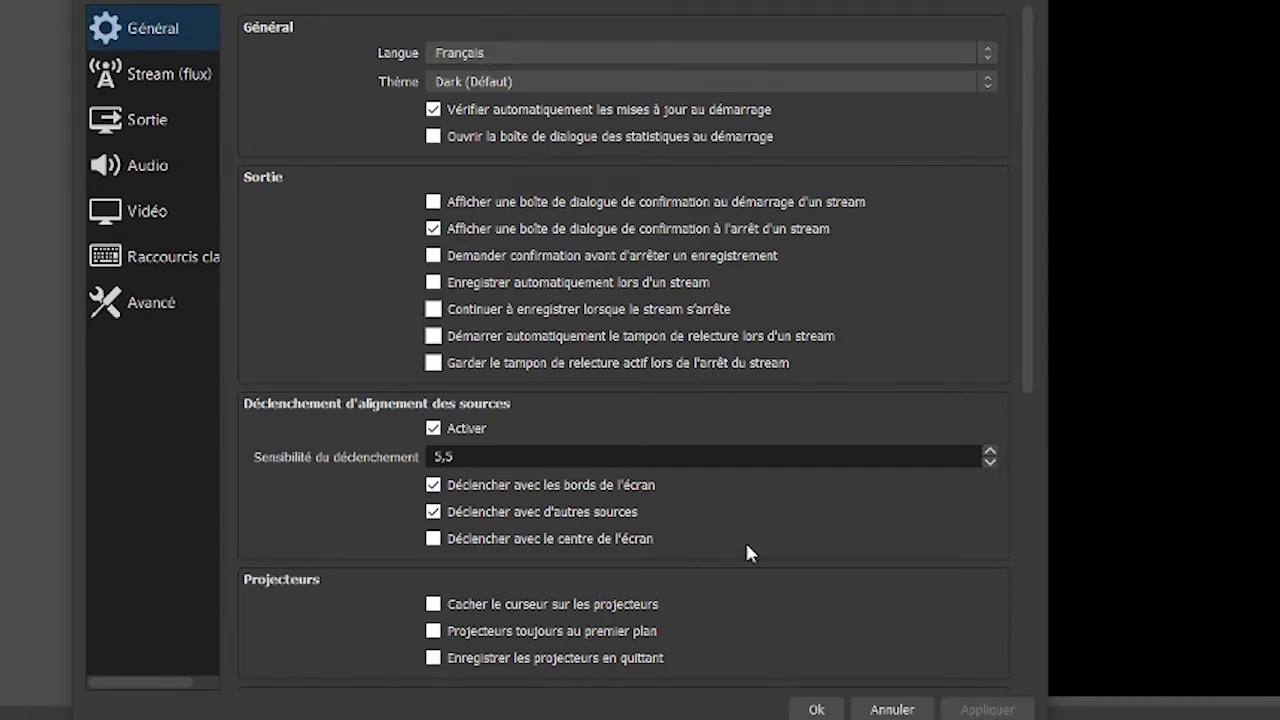
pyautogui.click(132, 128)
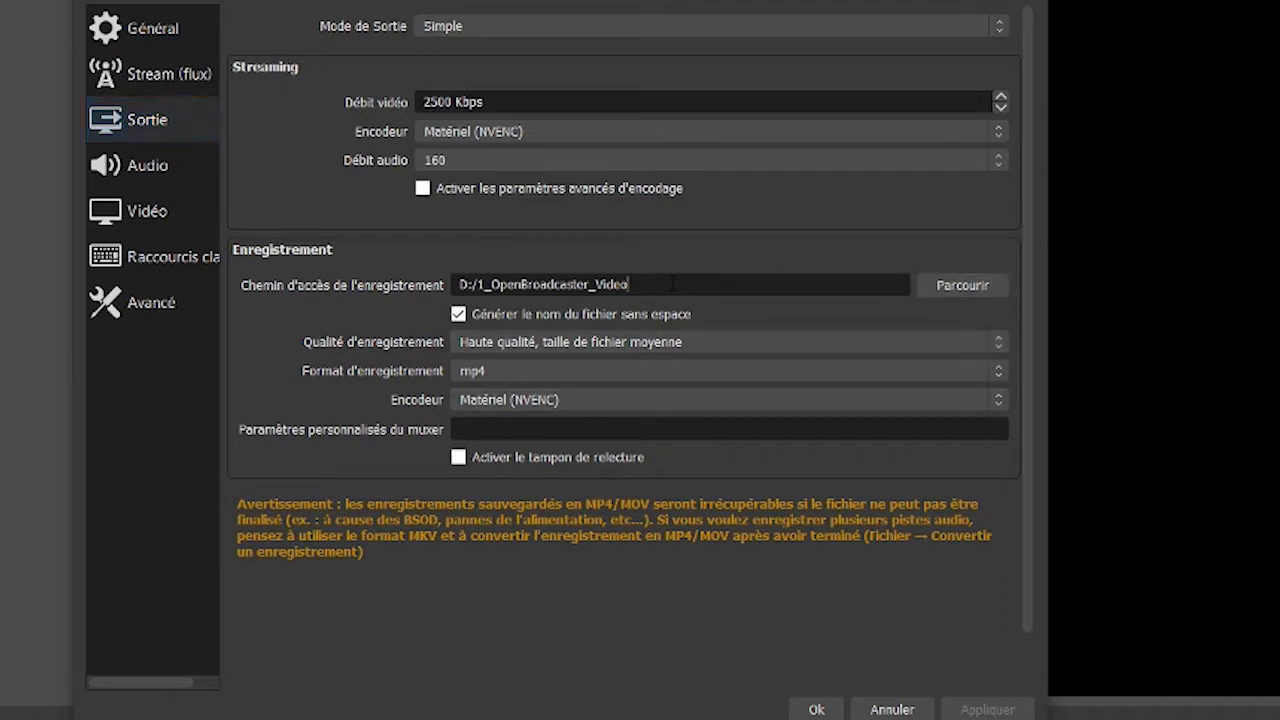
pyautogui.moveTo(628, 285); pyautogui.dragTo(400, 284)
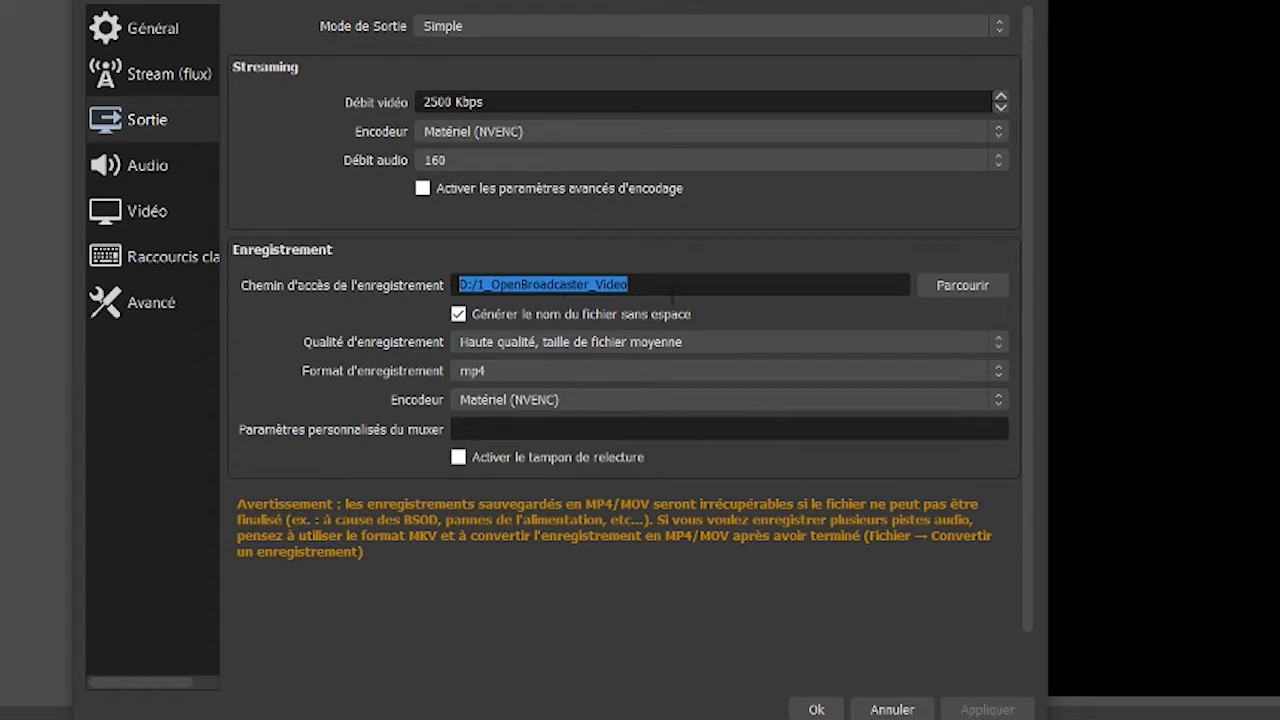
pyautogui.click(414, 335)
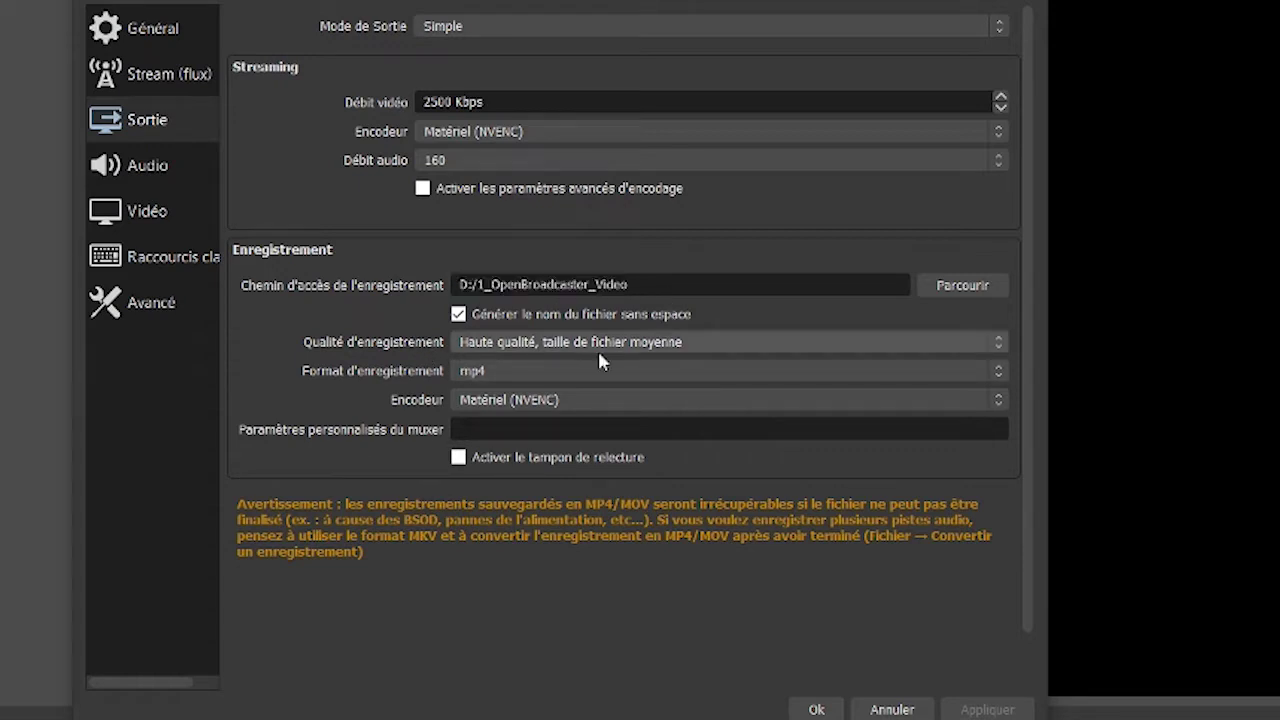
pyautogui.click(866, 346)
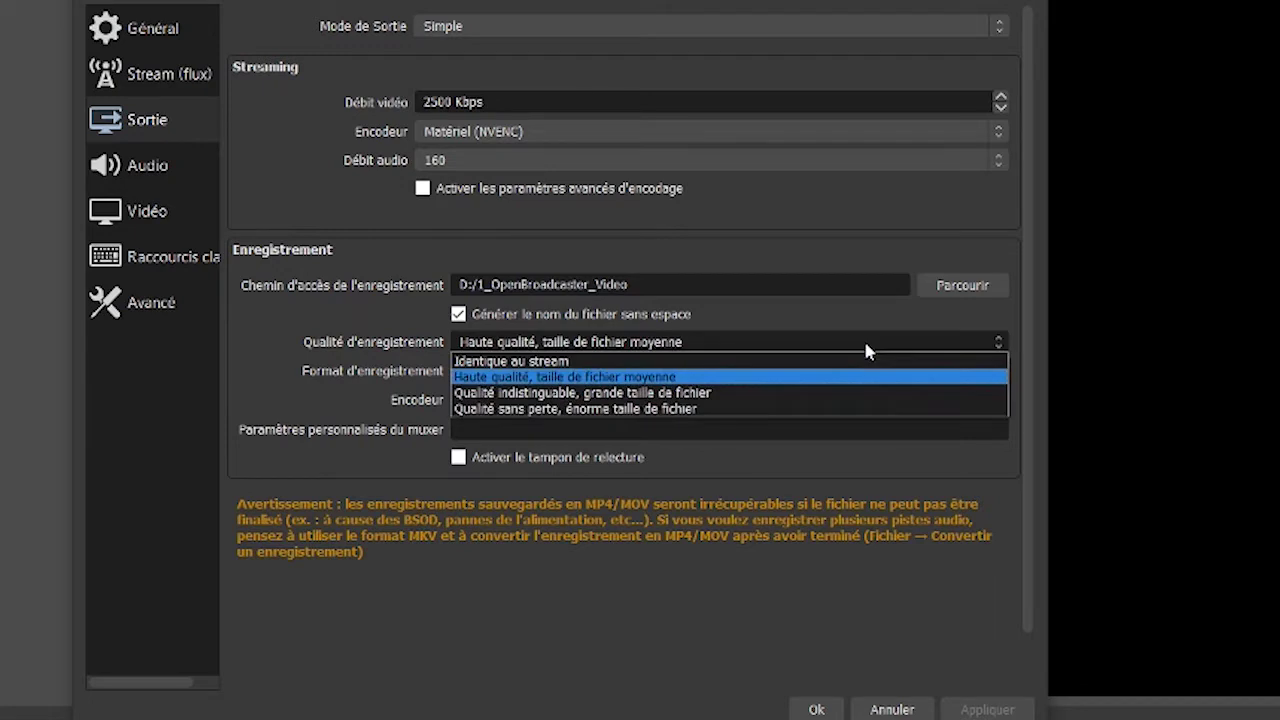
pyautogui.click(716, 399)
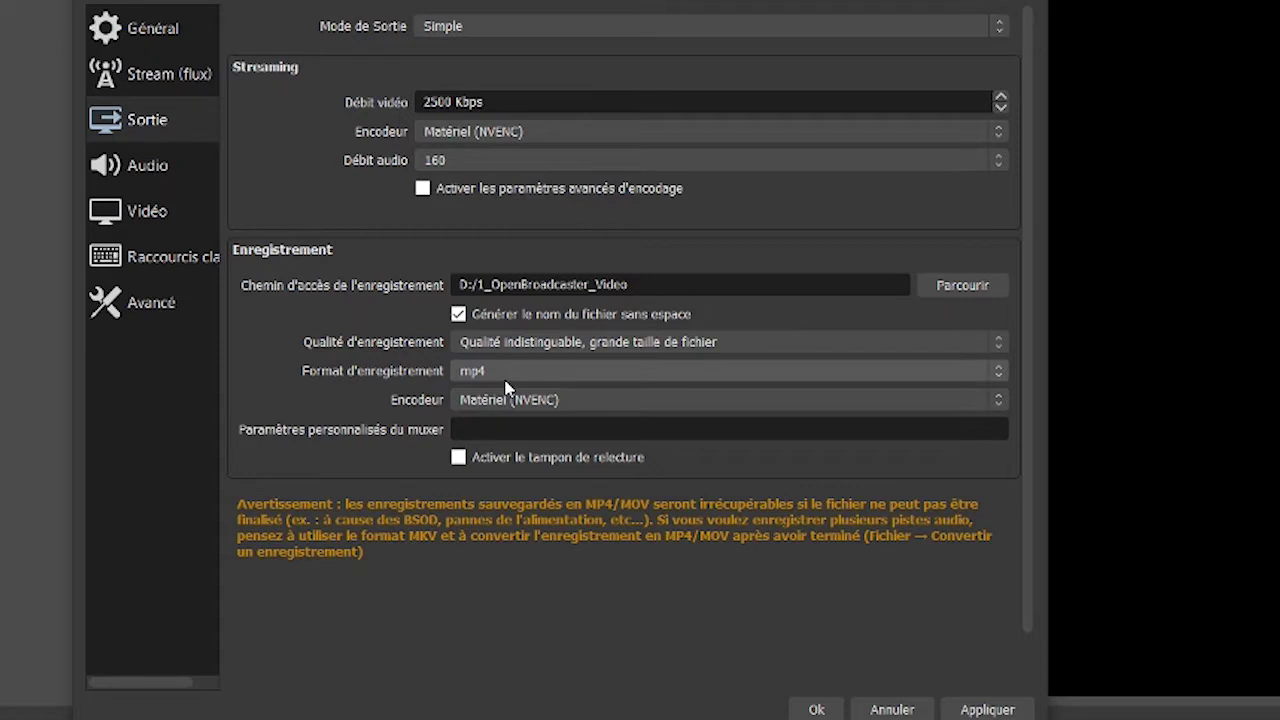
# Choose mp4 as the recording format and "Matériel (NVENC)" as the recording encoder.
pyautogui.click(999, 370)
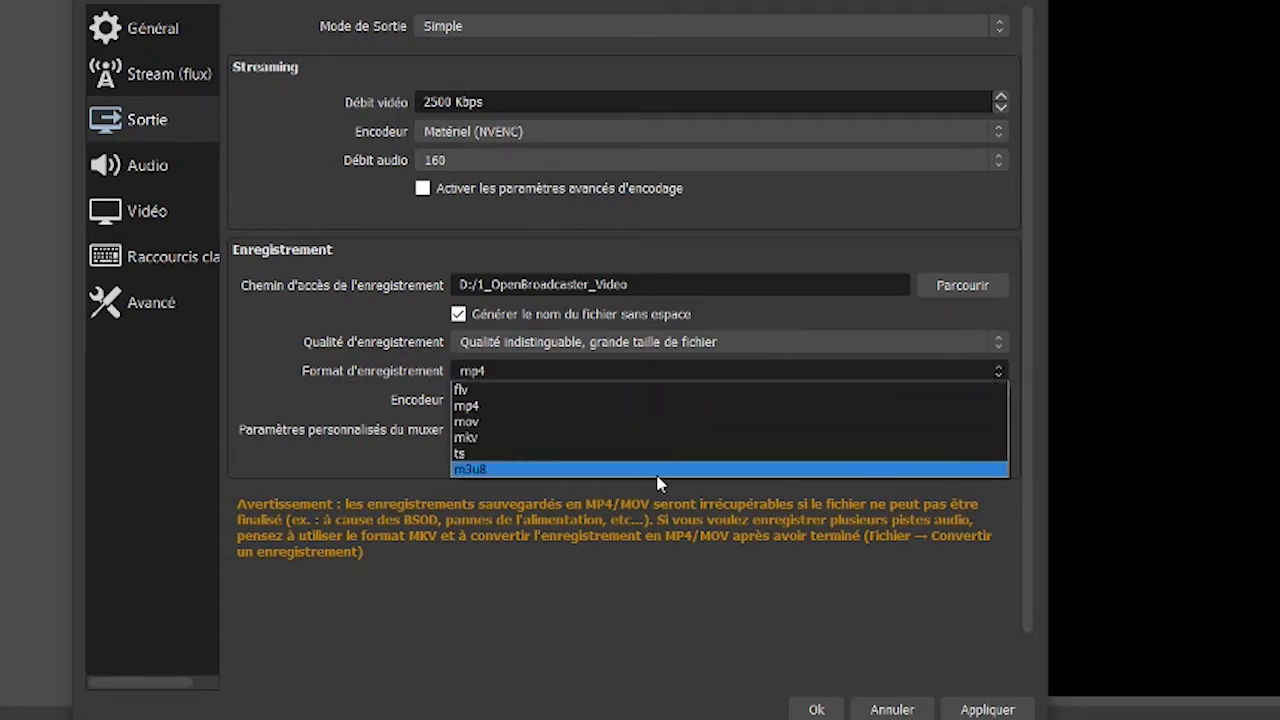
pyautogui.click(631, 406)
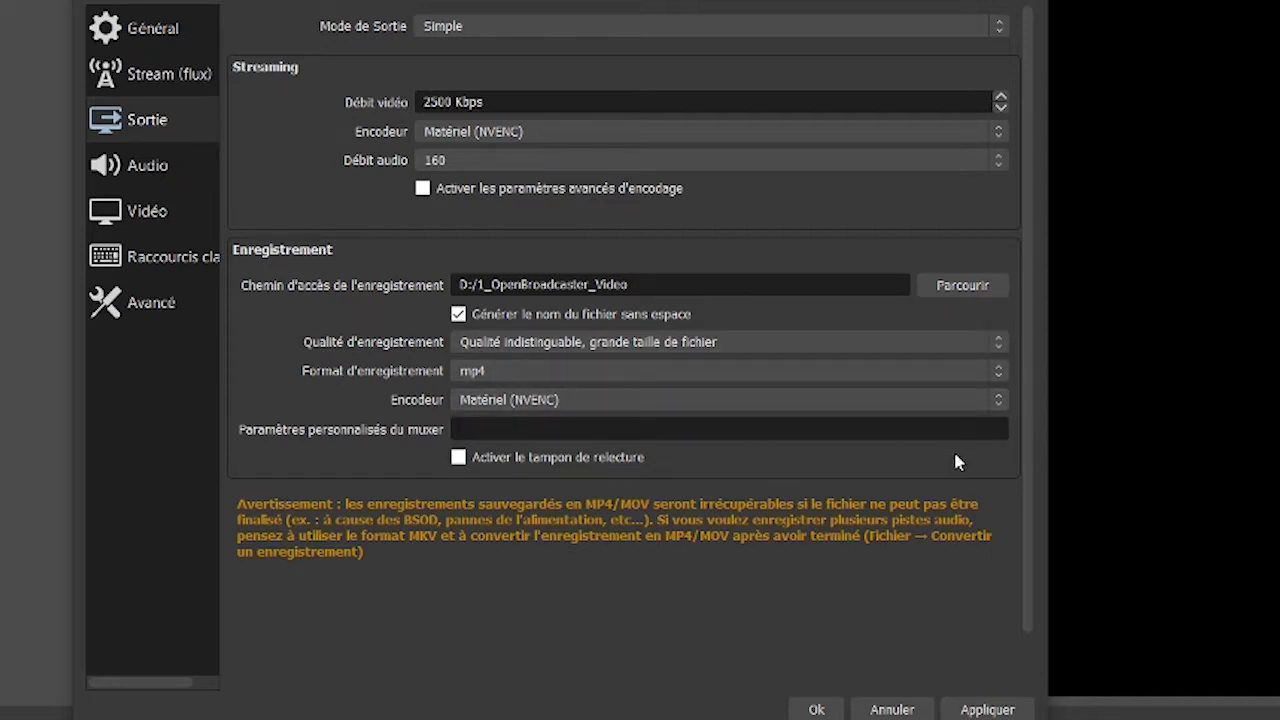
pyautogui.click(997, 406)
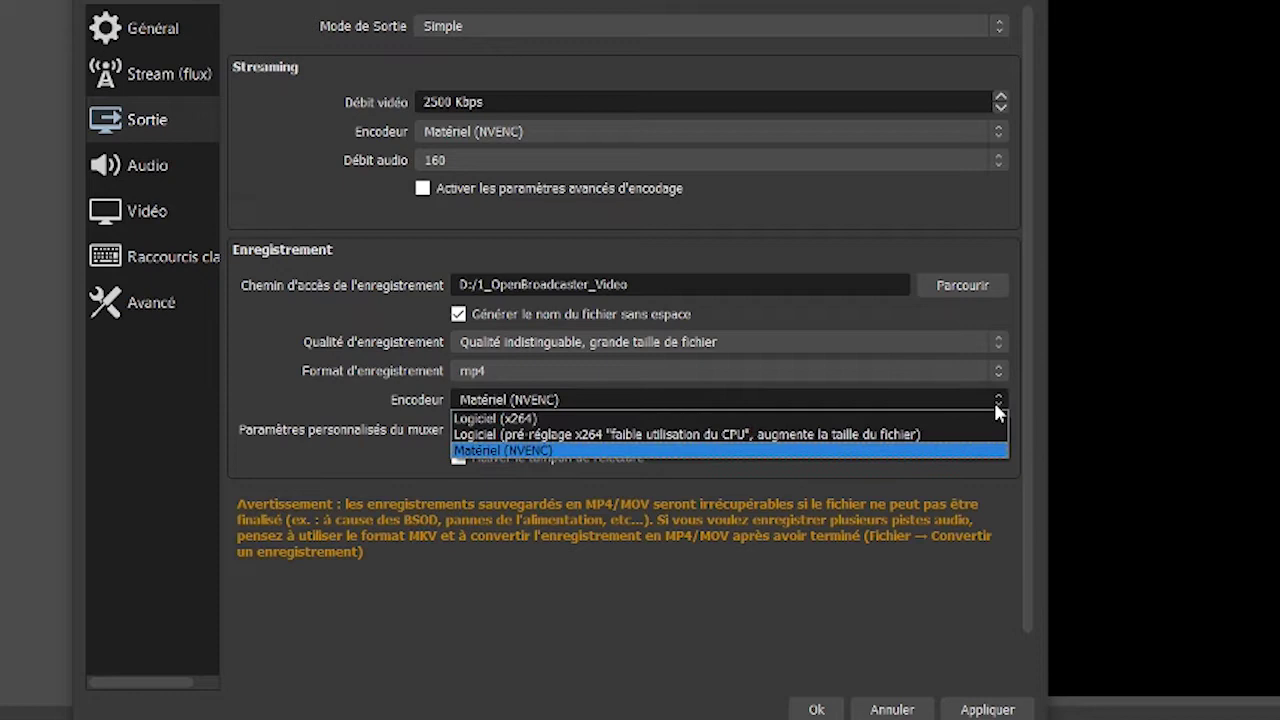
pyautogui.click(607, 451)
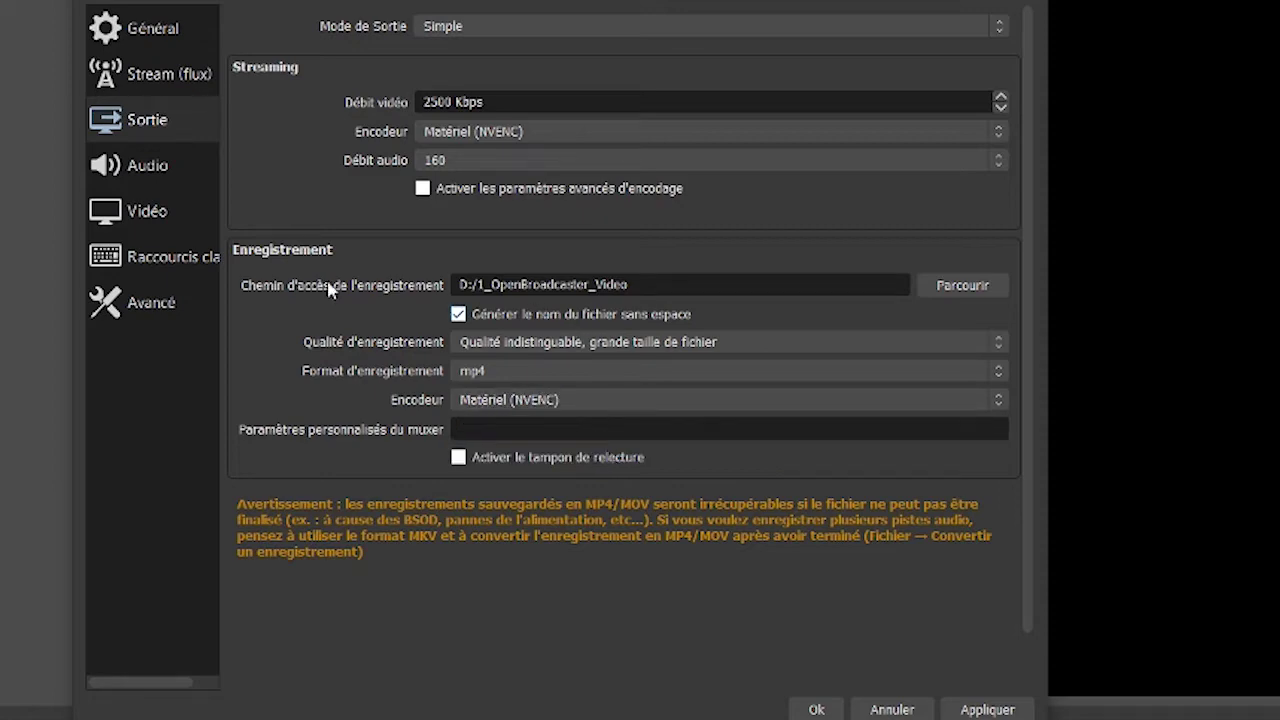
# Set the video output (scaled) resolution to 1920x1080, apply the change and close the settings.
pyautogui.click(155, 165)
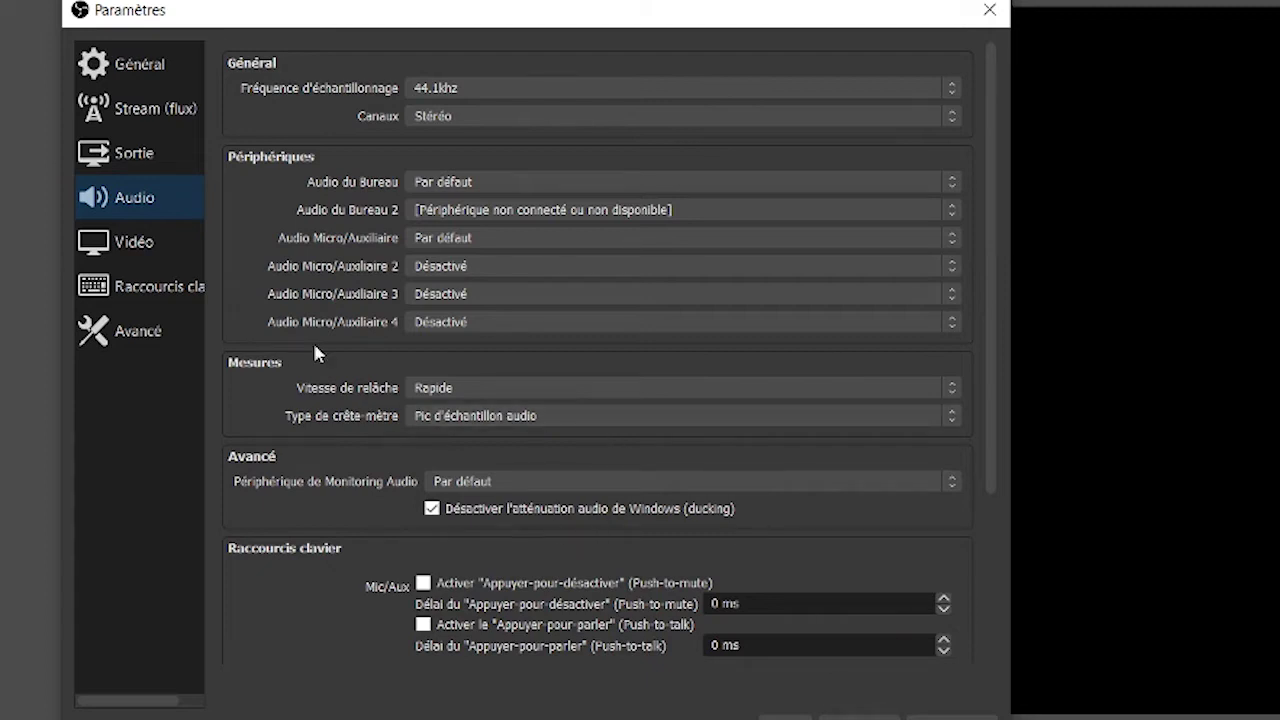
pyautogui.click(145, 247)
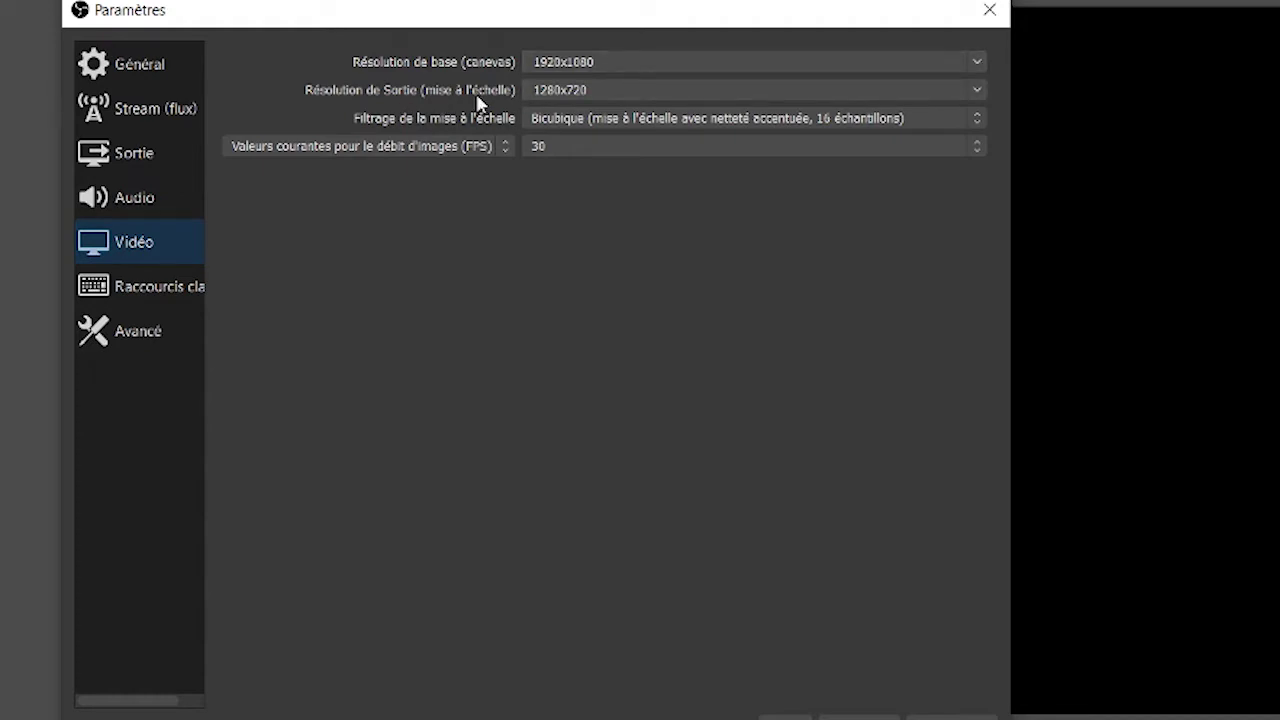
pyautogui.click(980, 92)
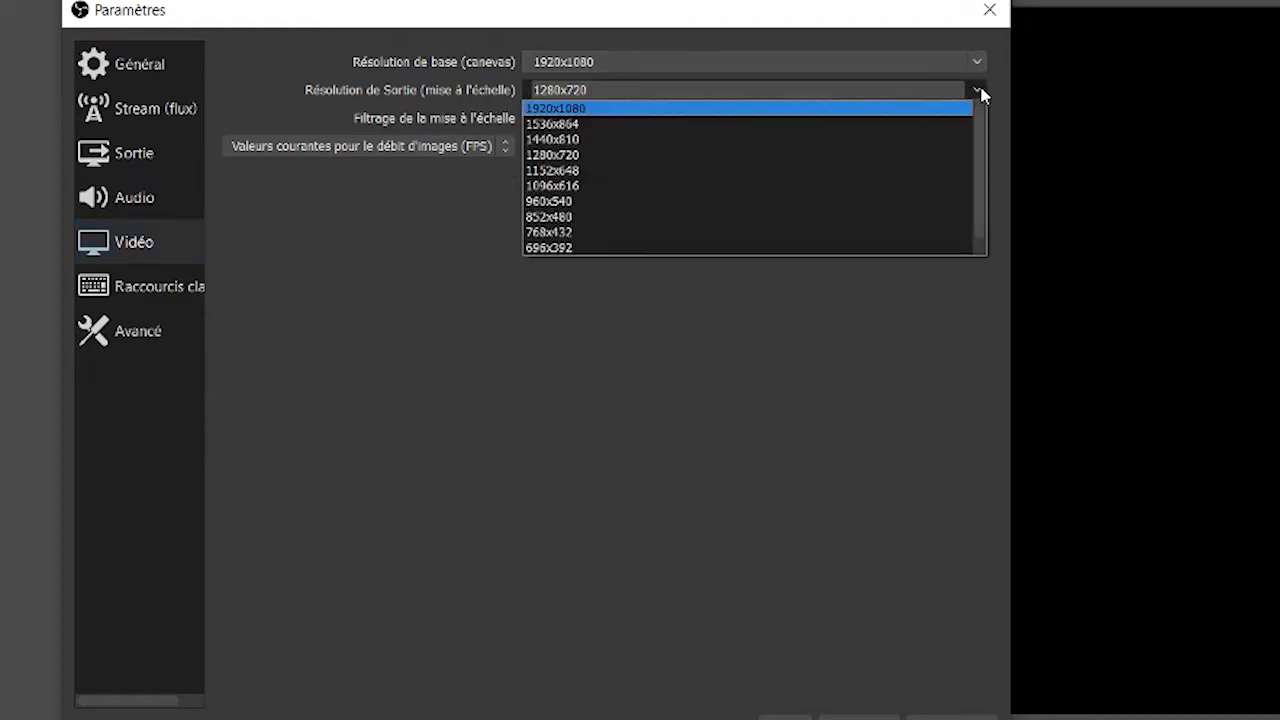
pyautogui.click(590, 110)
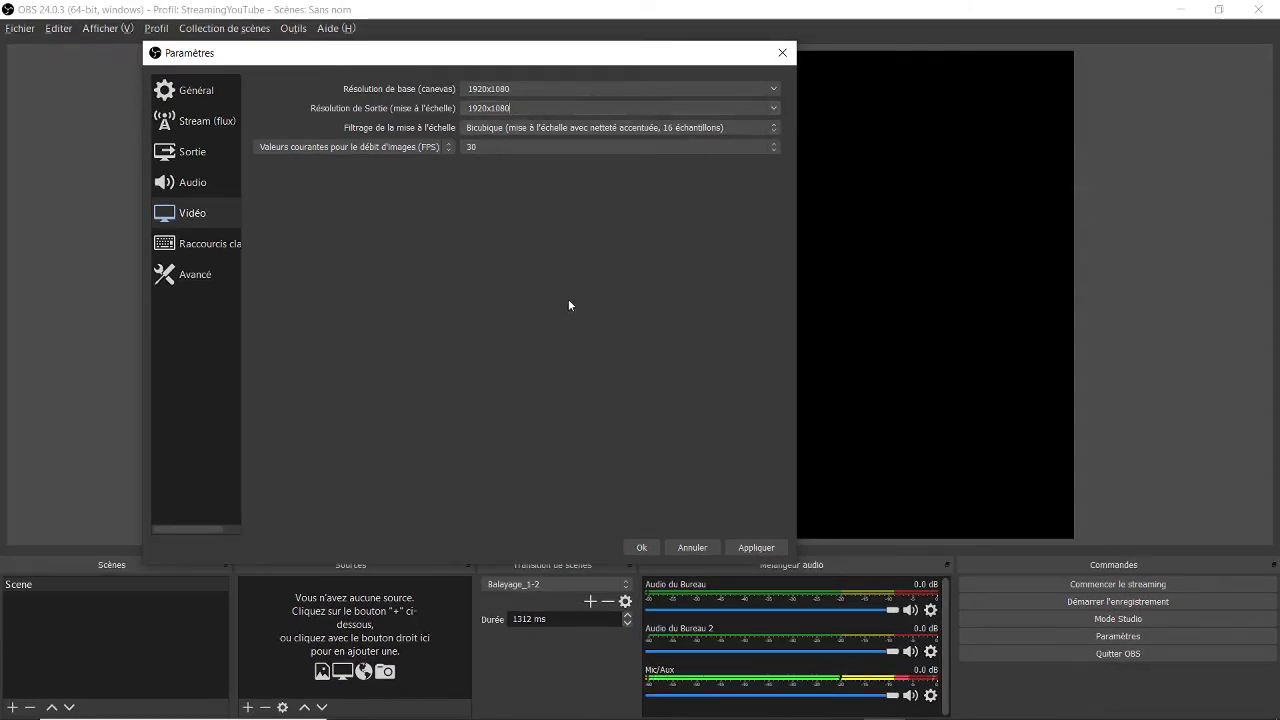
pyautogui.click(770, 548)
pyautogui.click(642, 548)
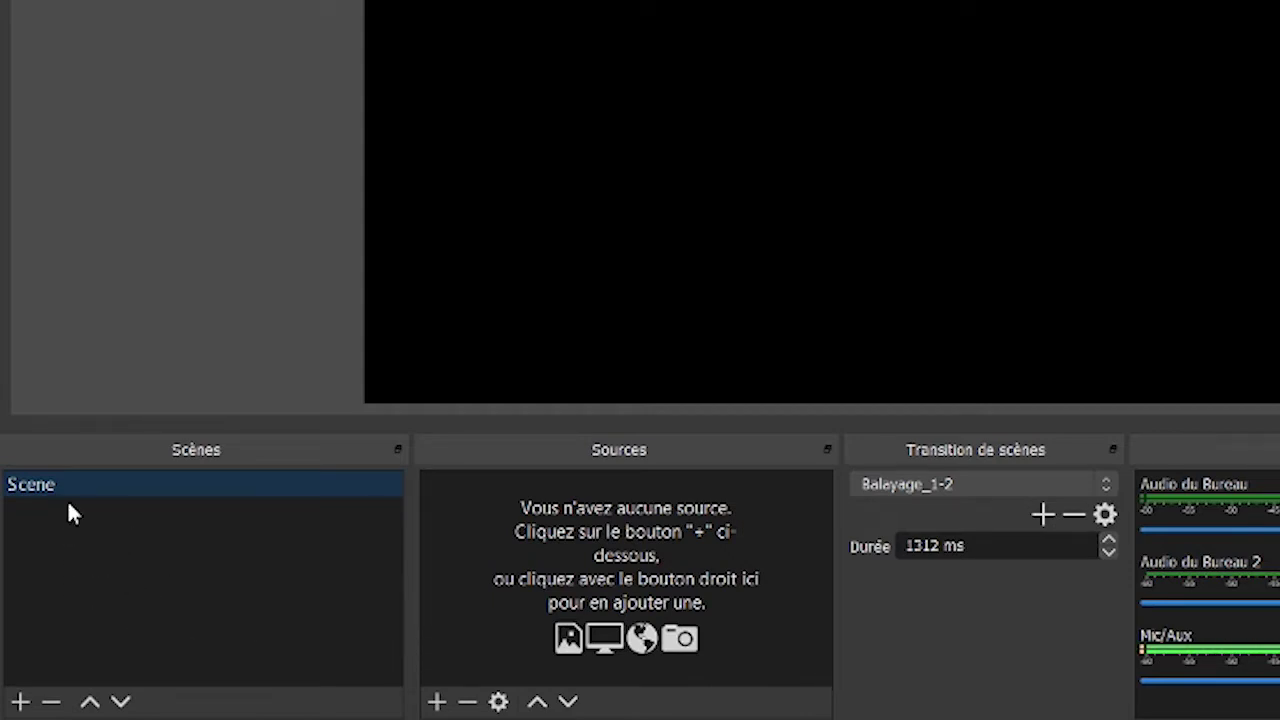
# Rename the existing scene as "Capture_vidéo".
pyautogui.rightClick(41, 480)
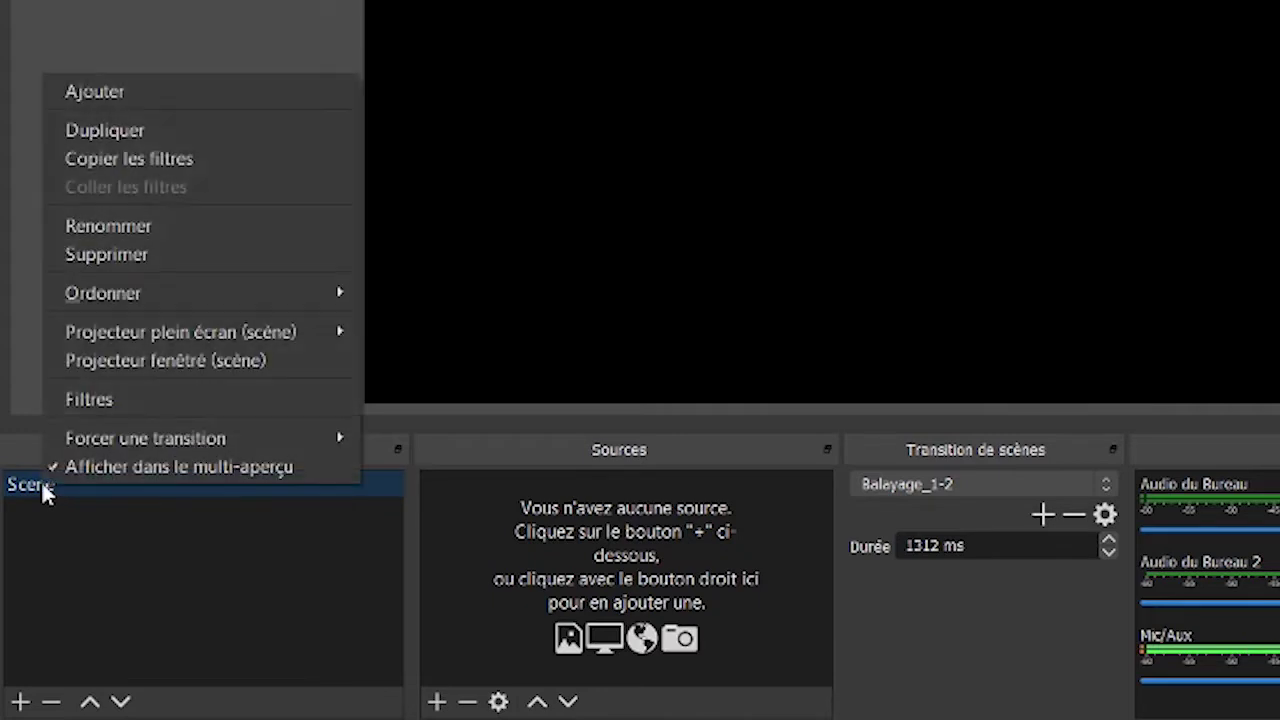
pyautogui.click(140, 223)
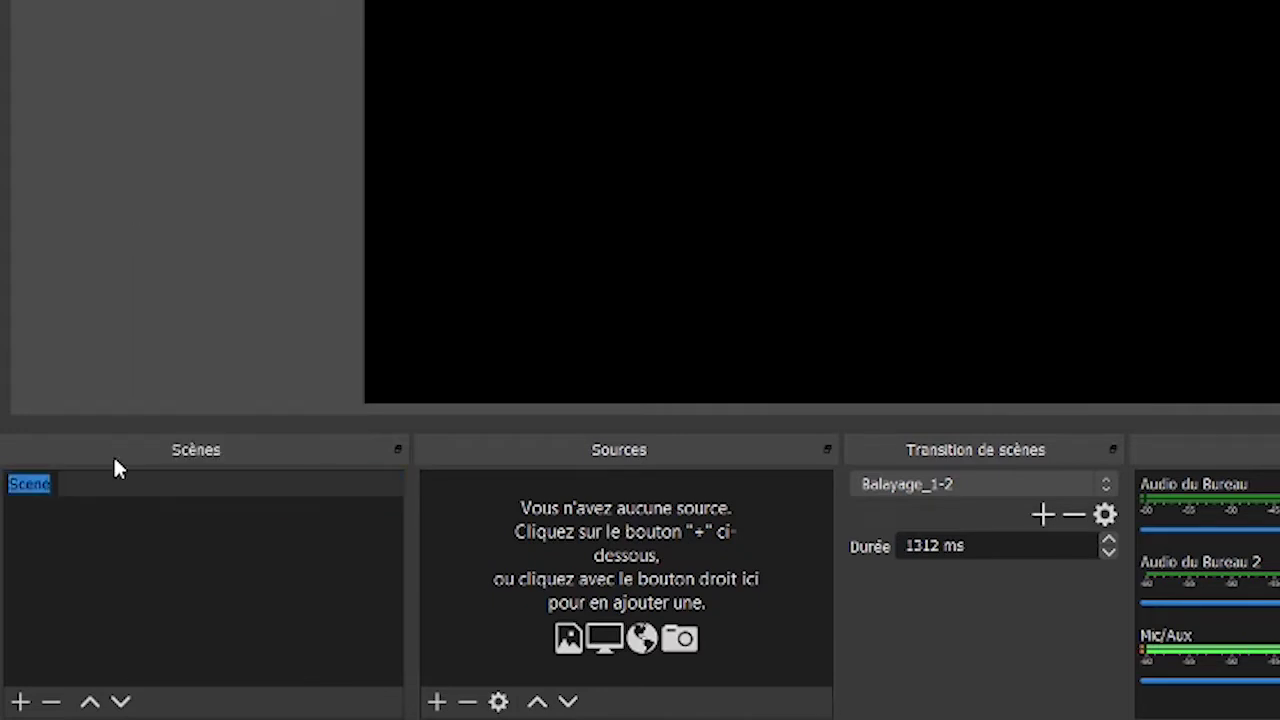
pyautogui.write('Capture_vidéo')
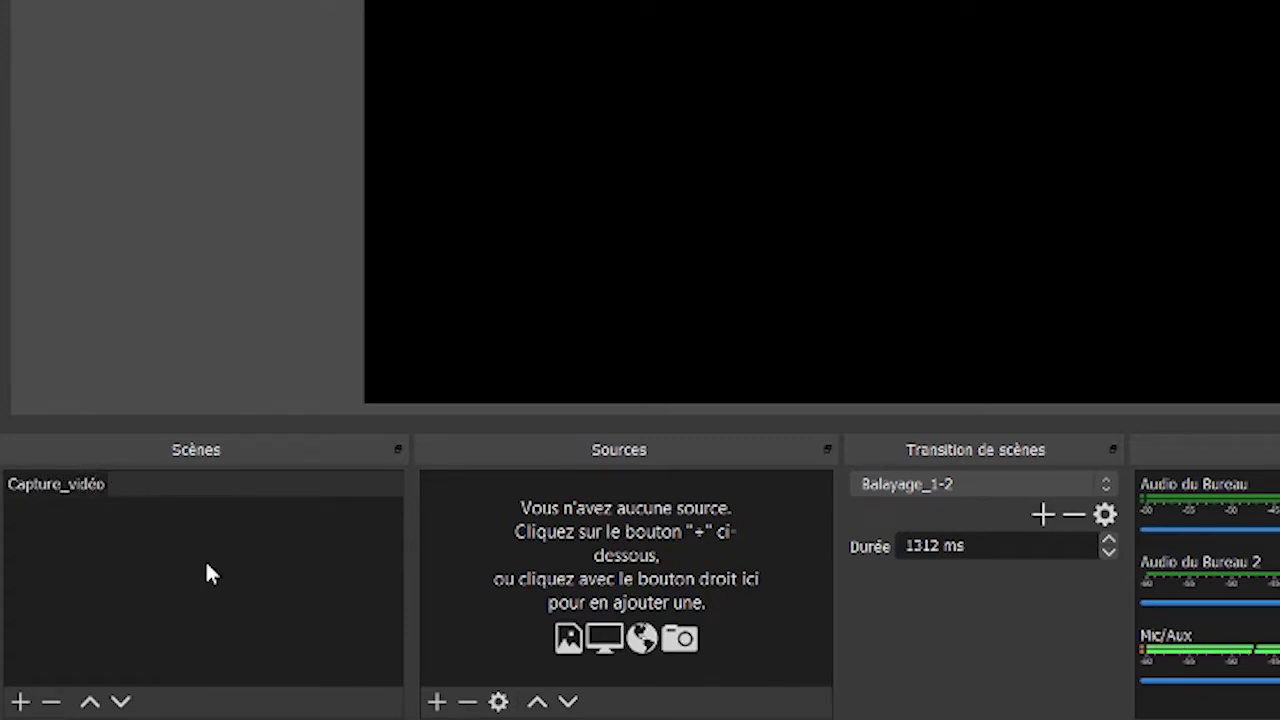
pyautogui.press('Return')
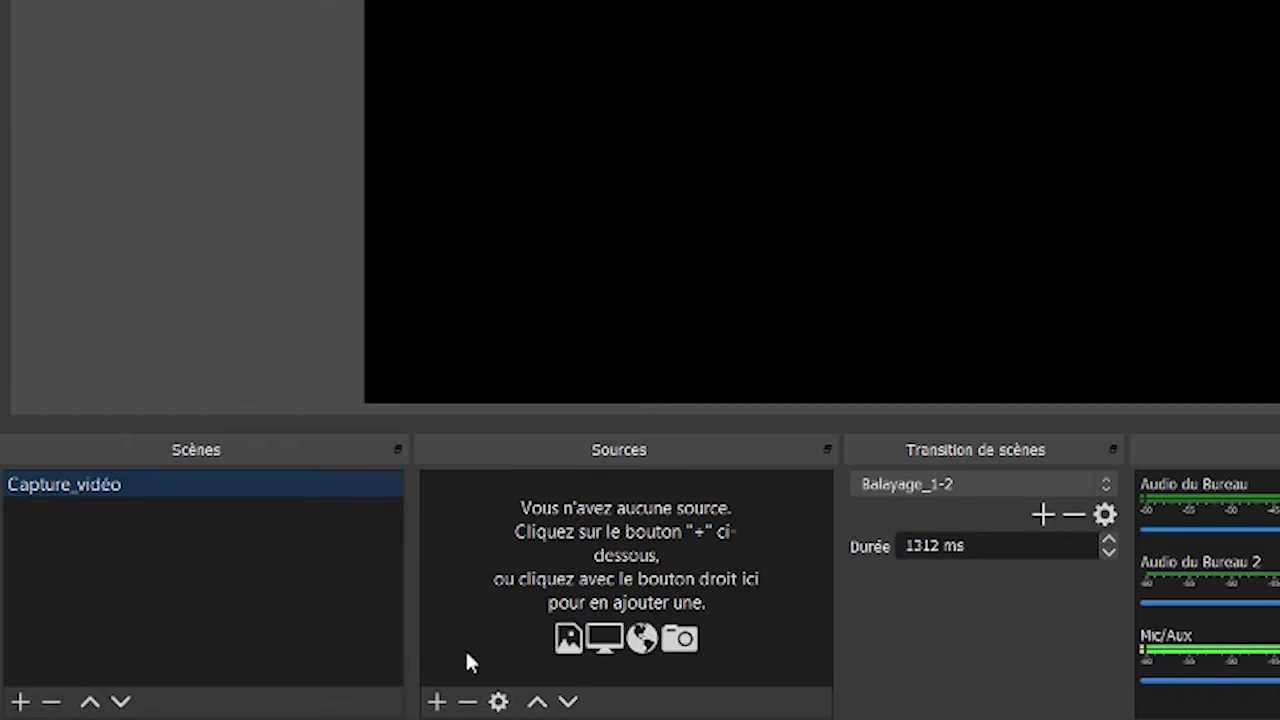
# Add a new "Capture d'écran" source for Écran 1 (1920x1080), keeping the cursor capture enabled.
pyautogui.click(437, 702)
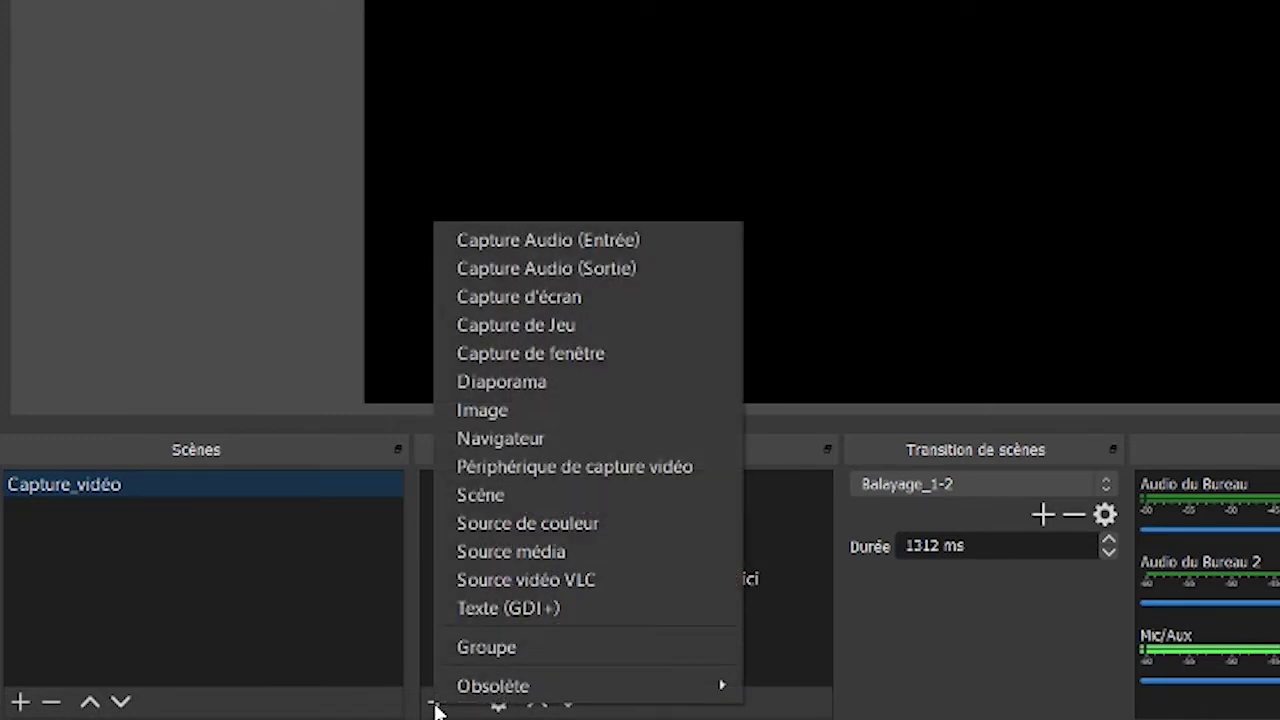
pyautogui.click(543, 290)
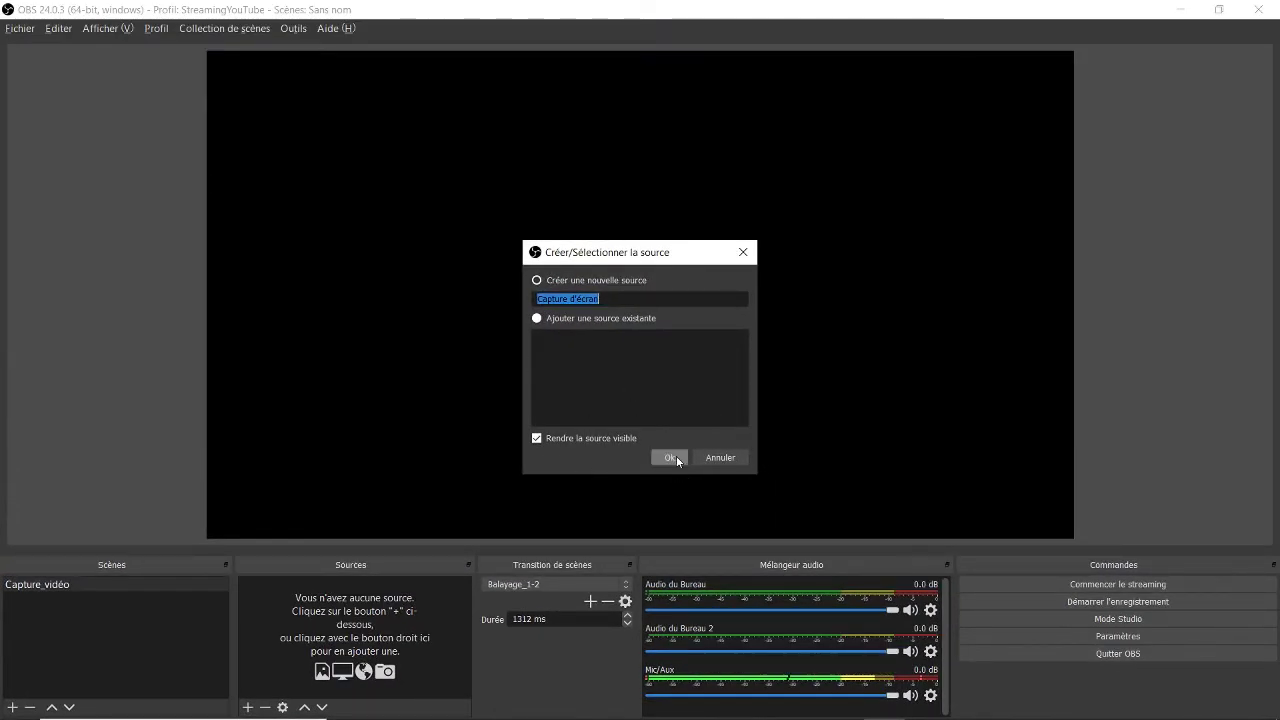
pyautogui.click(670, 457)
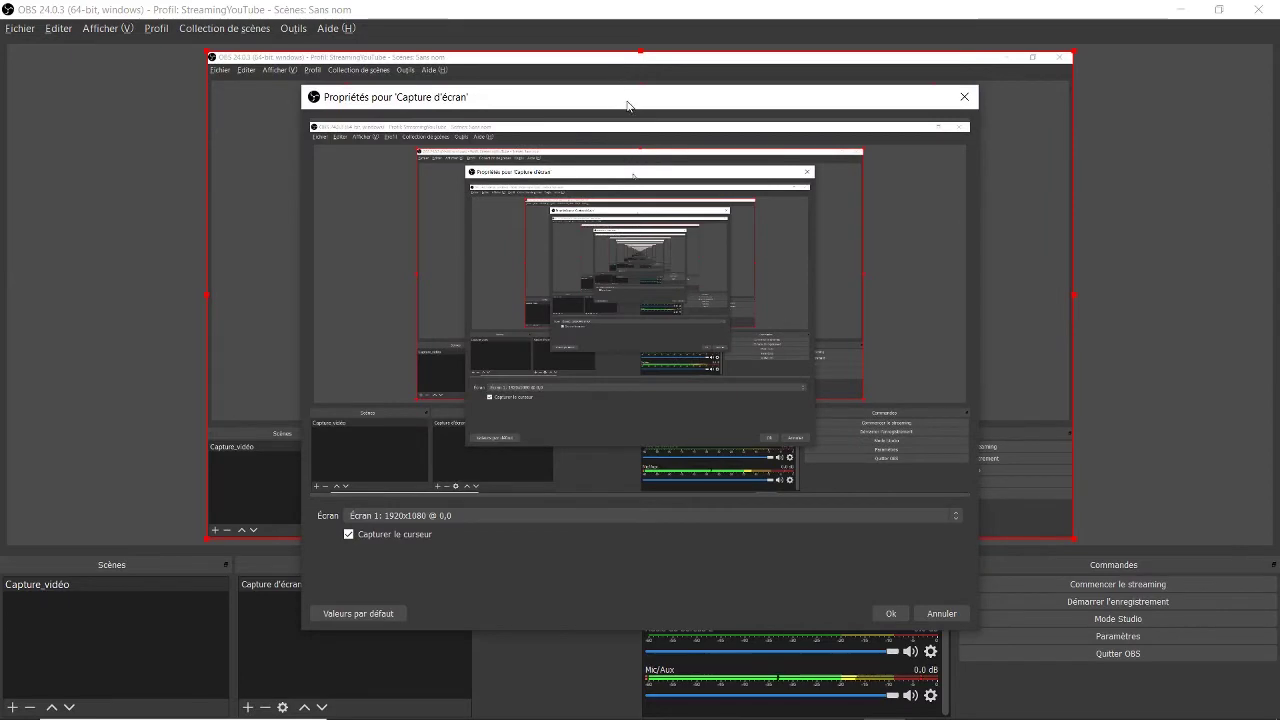
pyautogui.moveTo(627, 105); pyautogui.dragTo(392, 88)
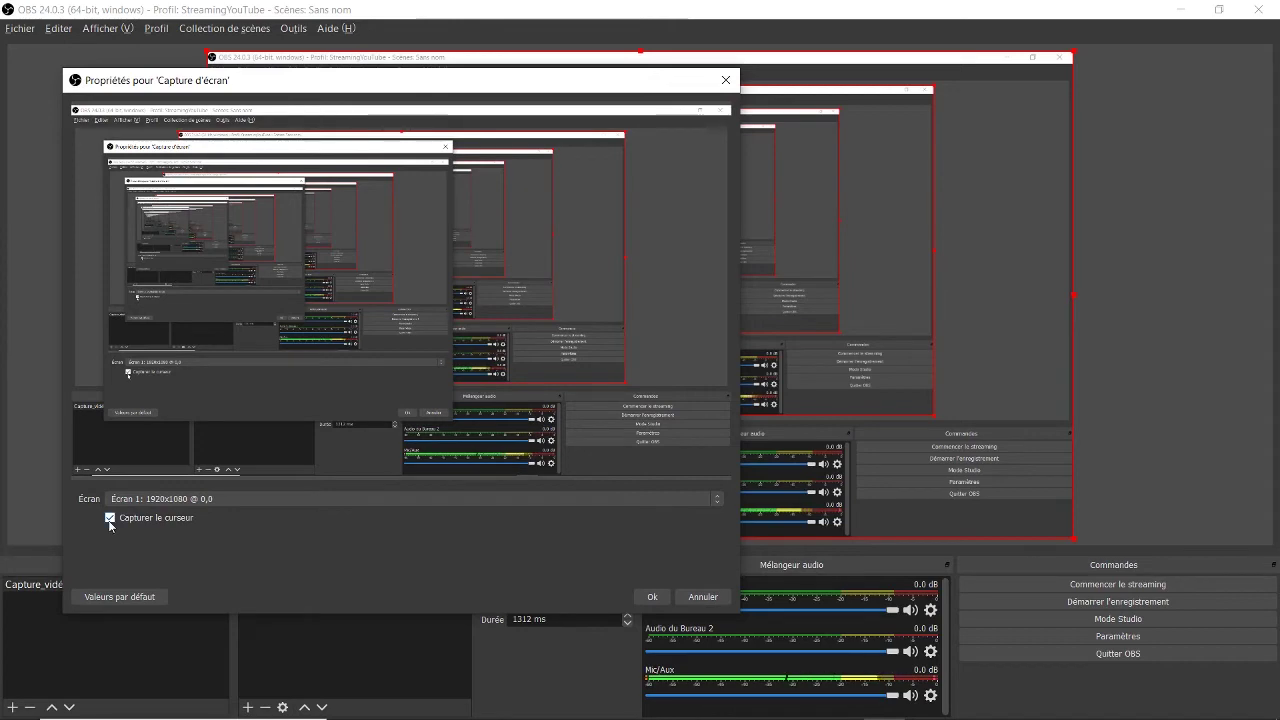
pyautogui.click(660, 601)
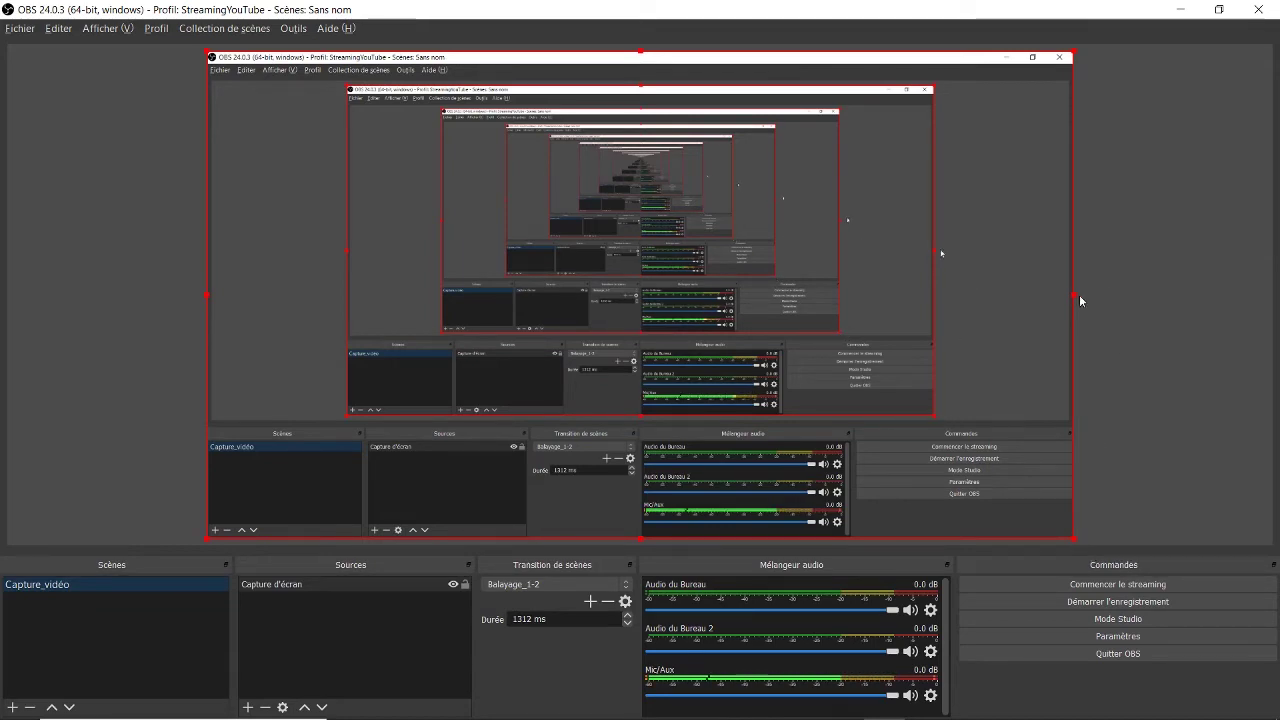
# Try cropping the screen capture's right side in the preview, and restore it to the full canvas width.
pyautogui.moveTo(1073, 295); pyautogui.dragTo(1075, 379)
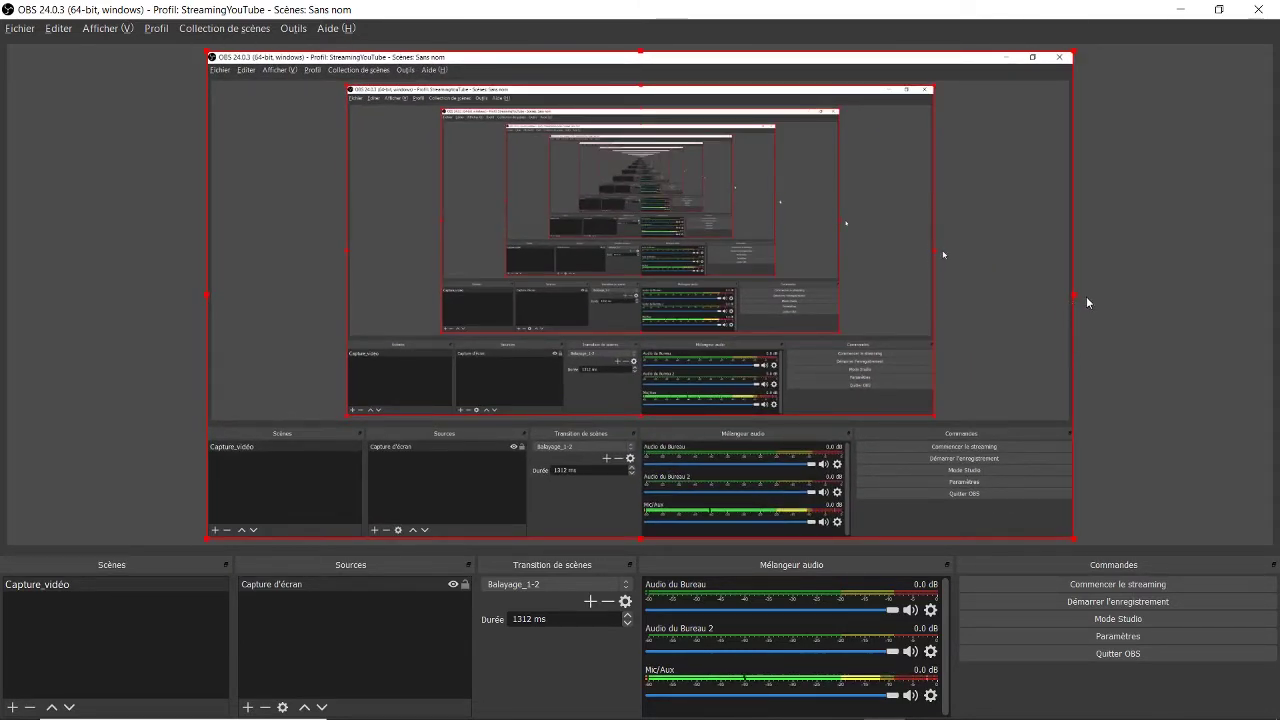
pyautogui.moveTo(1086, 297); pyautogui.dragTo(828, 277)
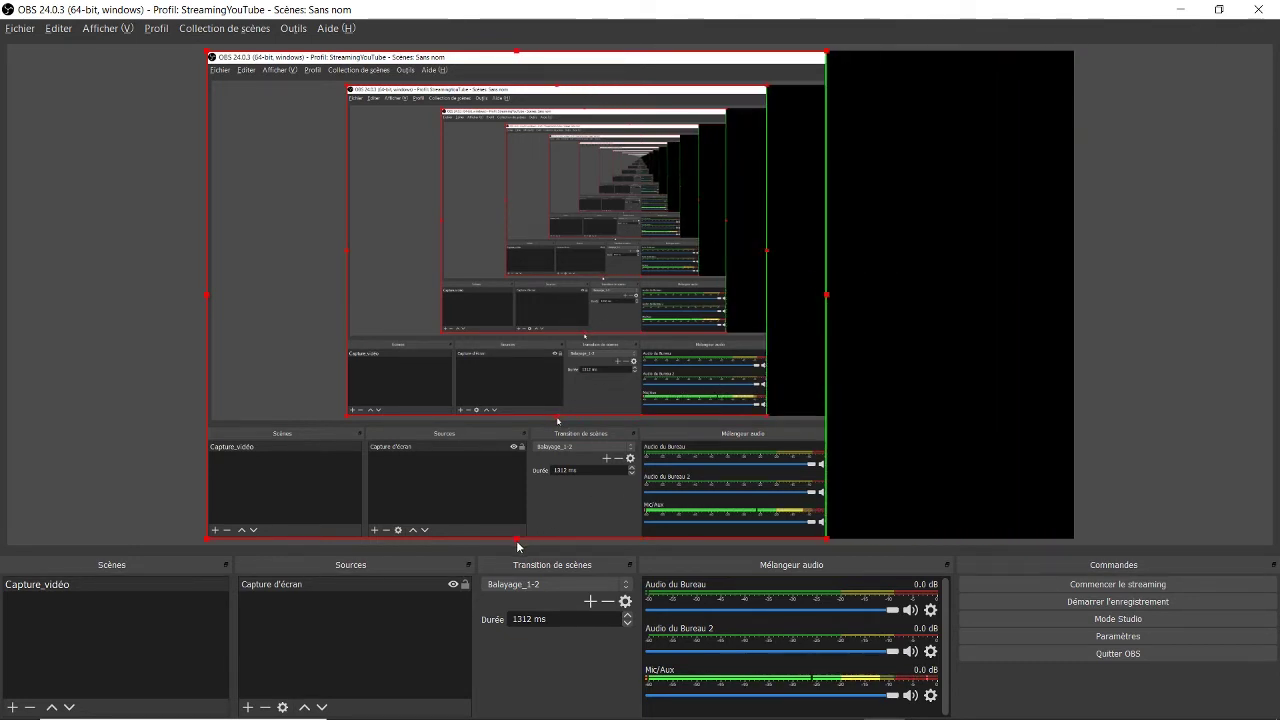
pyautogui.moveTo(519, 541)
pyautogui.mouseDown()
pyautogui.moveTo(548, 404)
pyautogui.moveTo(526, 491)
pyautogui.moveTo(530, 548)
pyautogui.mouseUp()
pyautogui.moveTo(831, 298); pyautogui.dragTo(1074, 331)
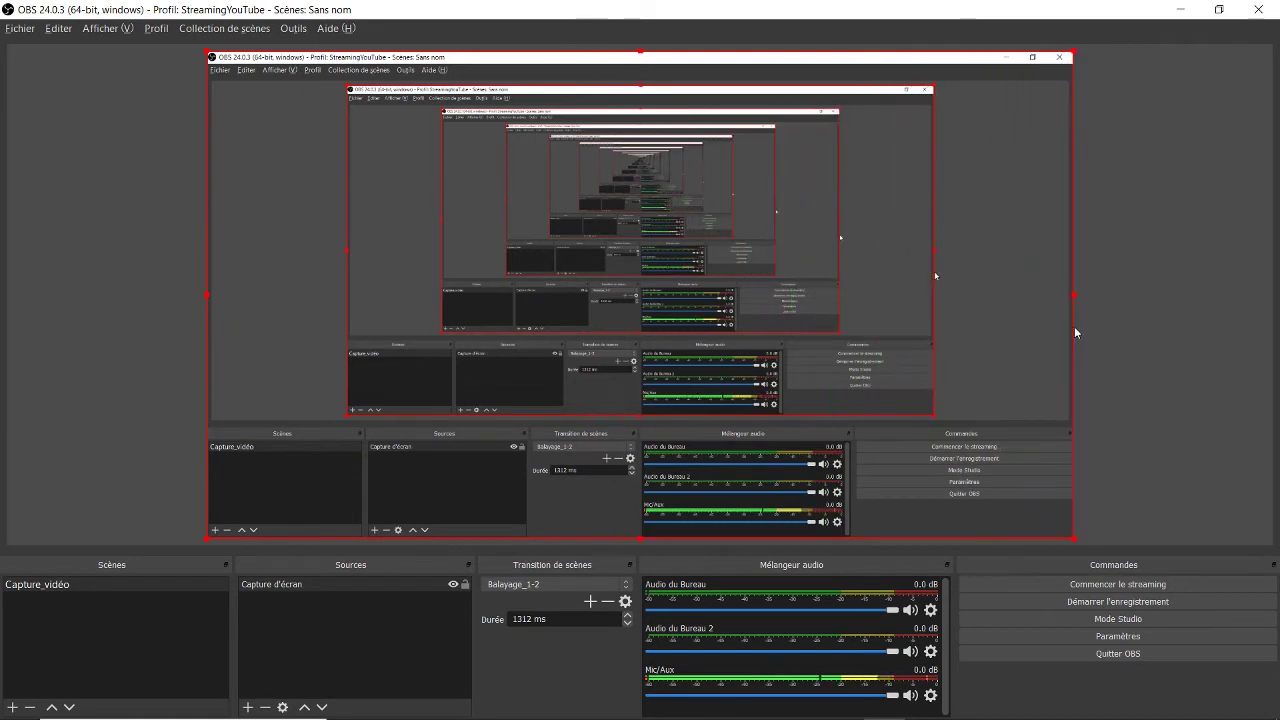
# Switch to Blender, view the truck and boat model from another angle, and return to OBS Studio.
pyautogui.moveTo(1057, 709)
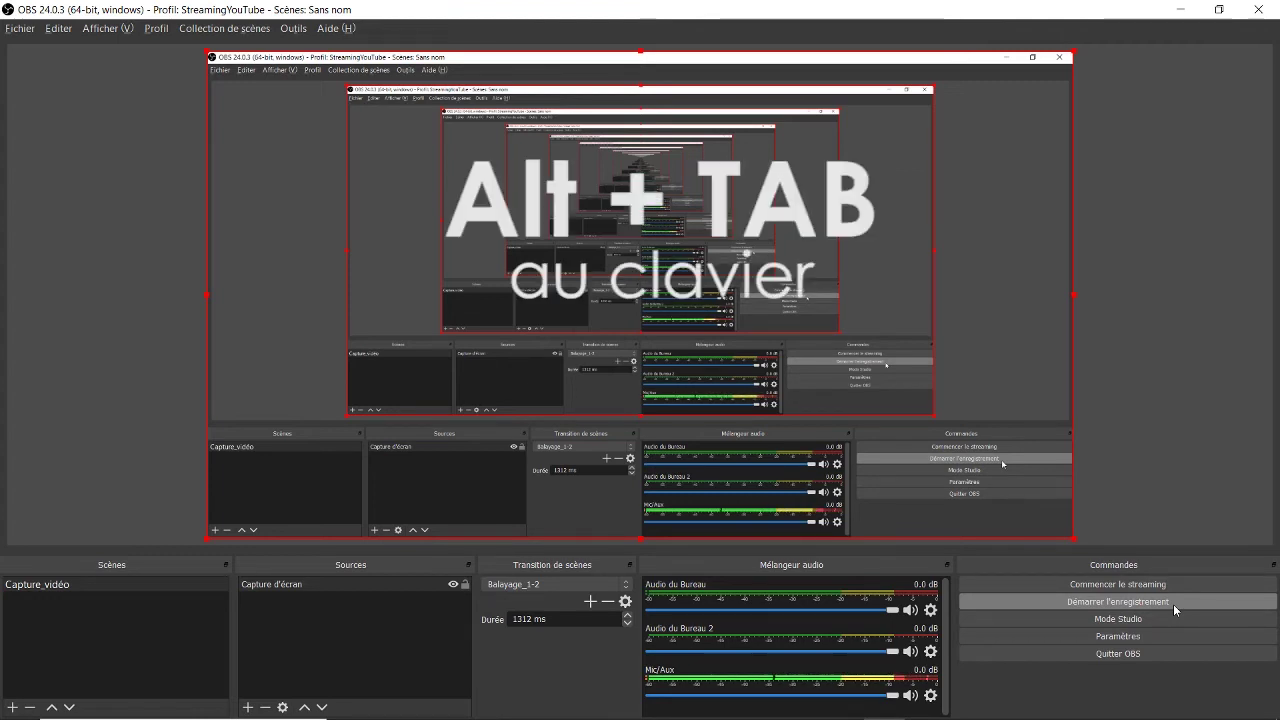
pyautogui.hotkey('alt', 'Tab')
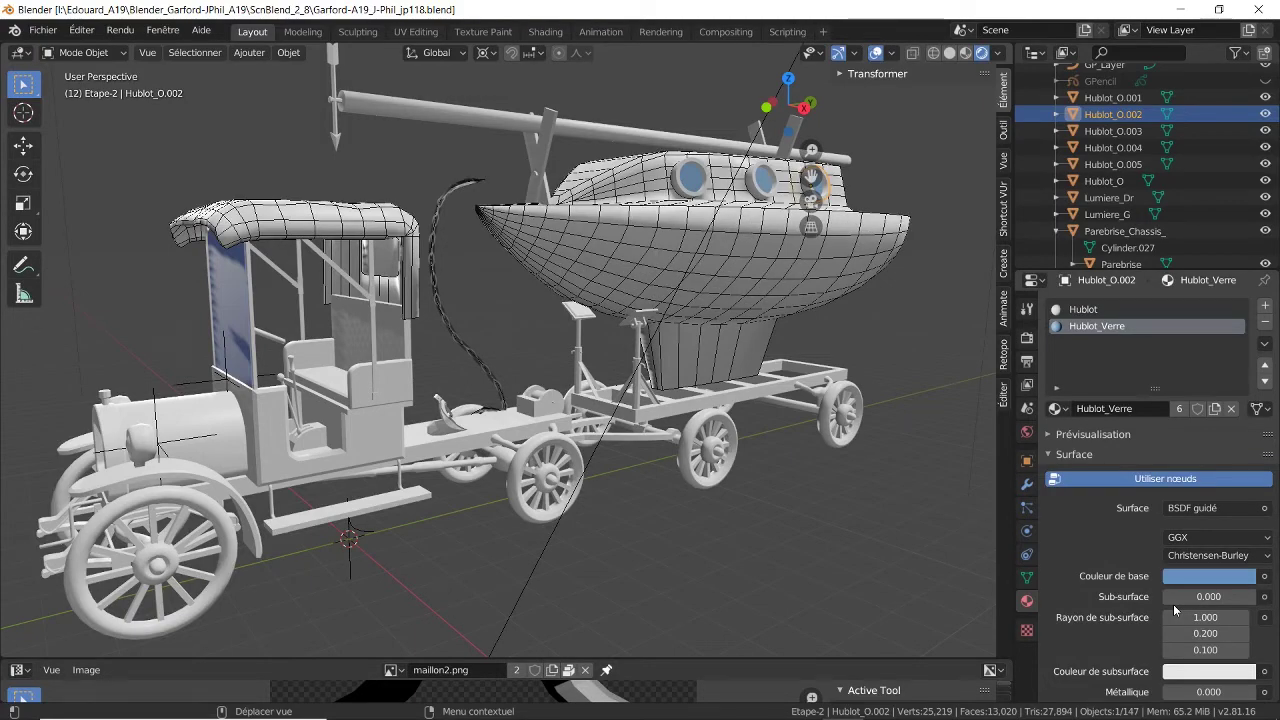
pyautogui.moveTo(644, 459); pyautogui.dragTo(694, 590)
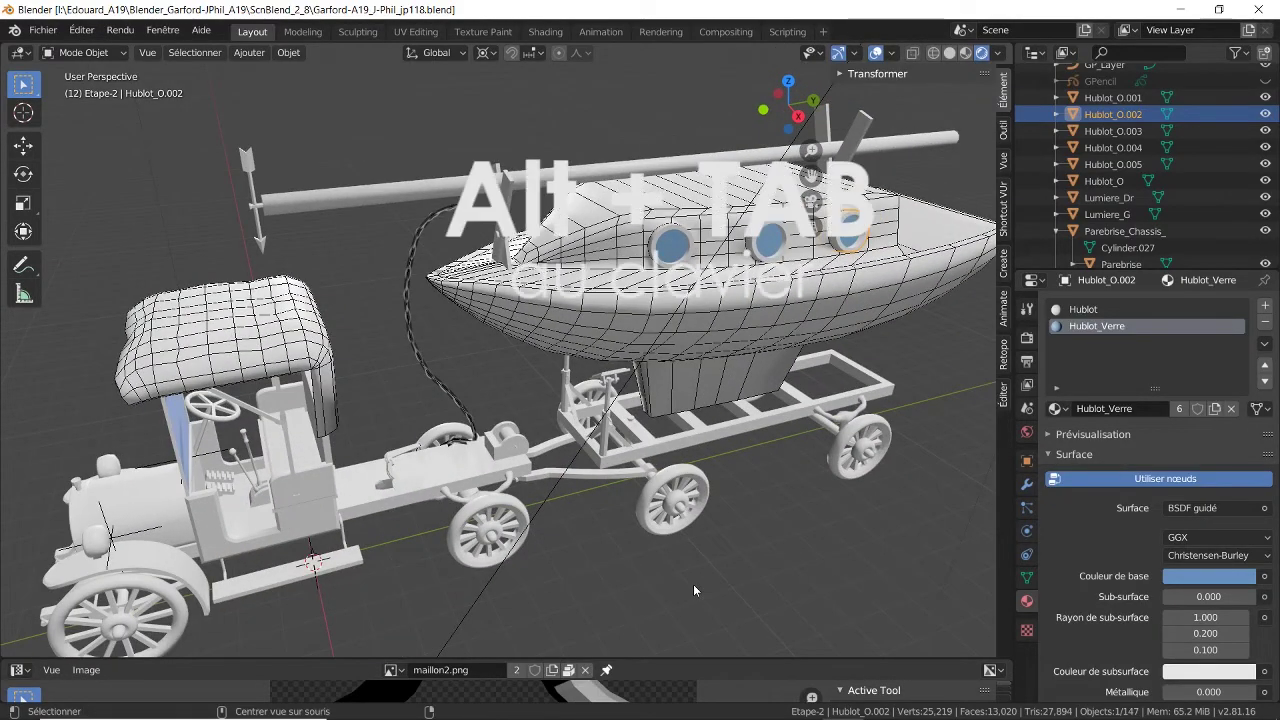
pyautogui.hotkey('alt', 'Tab')
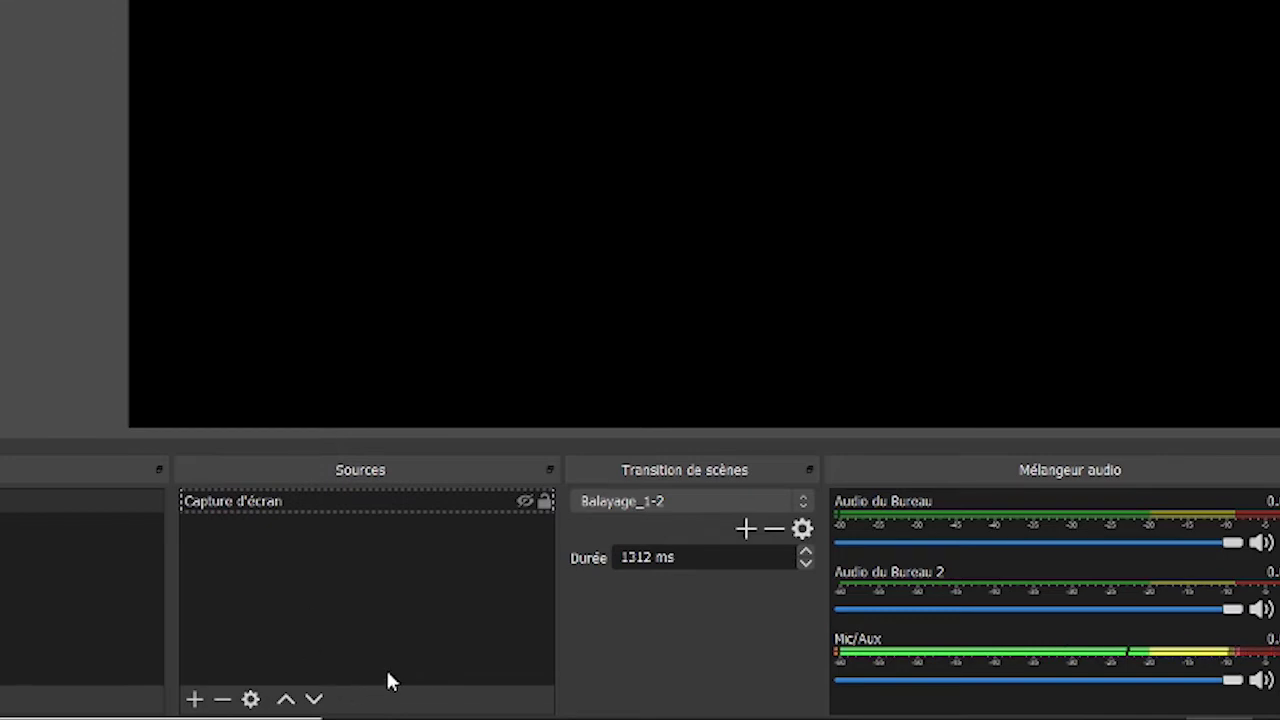
# Add a new Image source that uses the file TIMedouard-logo-couleurs_Blanc_fond_gris.jpg from the OBS_Studio folder.
pyautogui.click(194, 700)
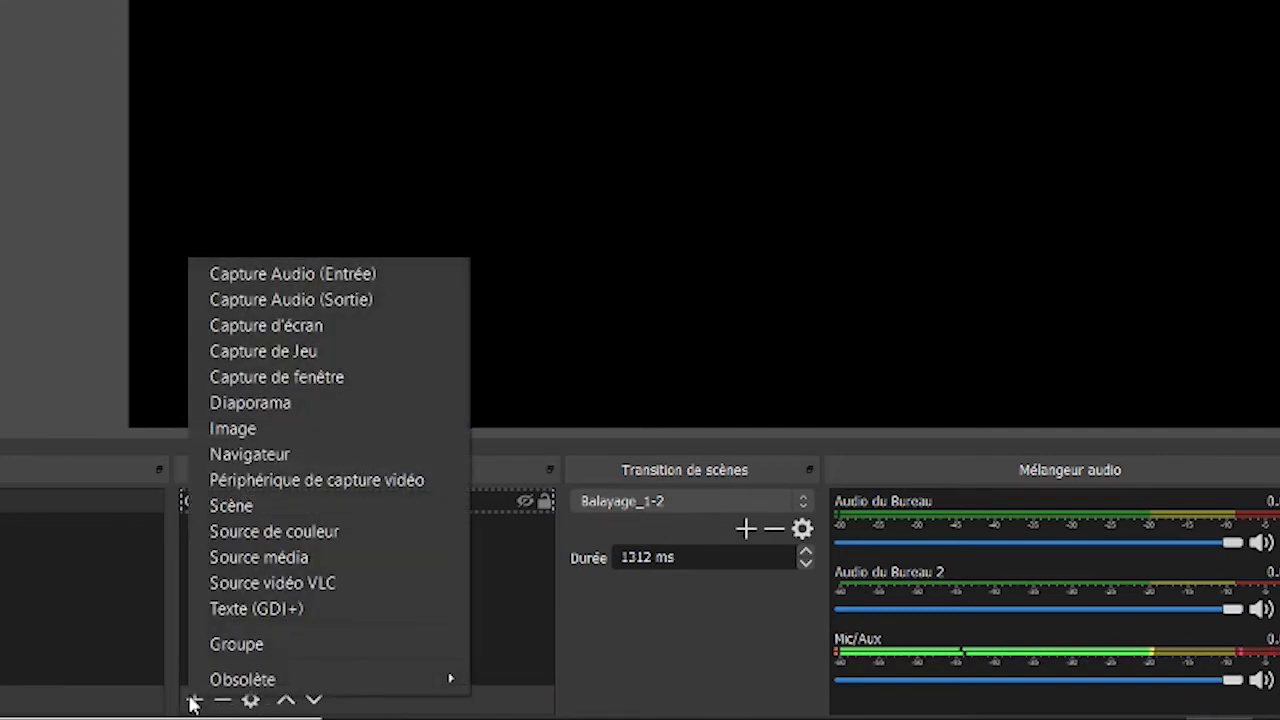
pyautogui.click(252, 431)
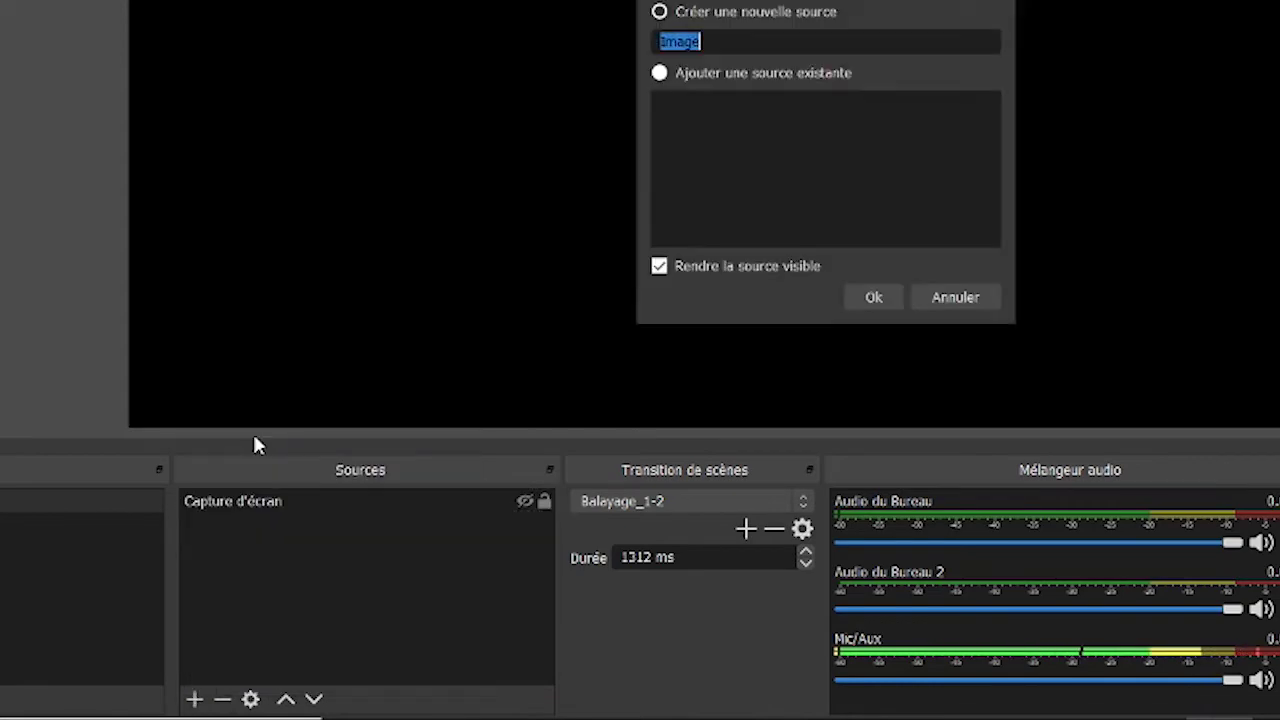
pyautogui.click(876, 308)
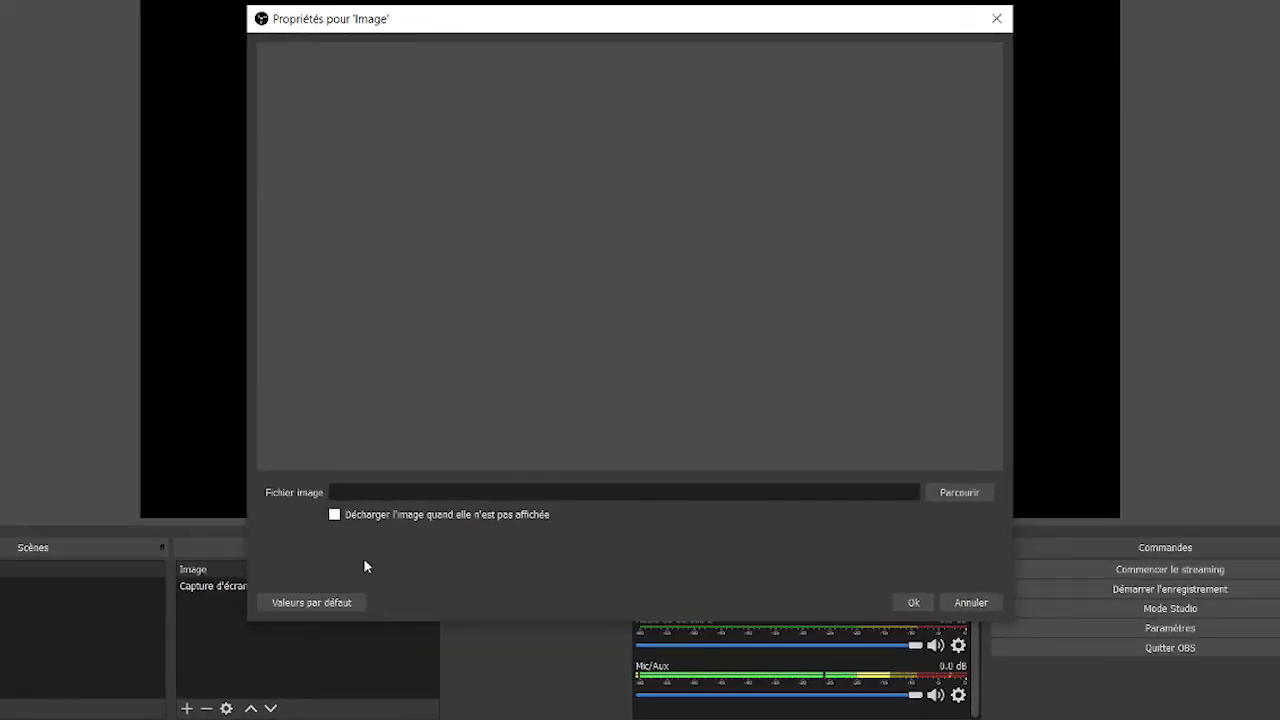
pyautogui.click(981, 497)
pyautogui.click(685, 210)
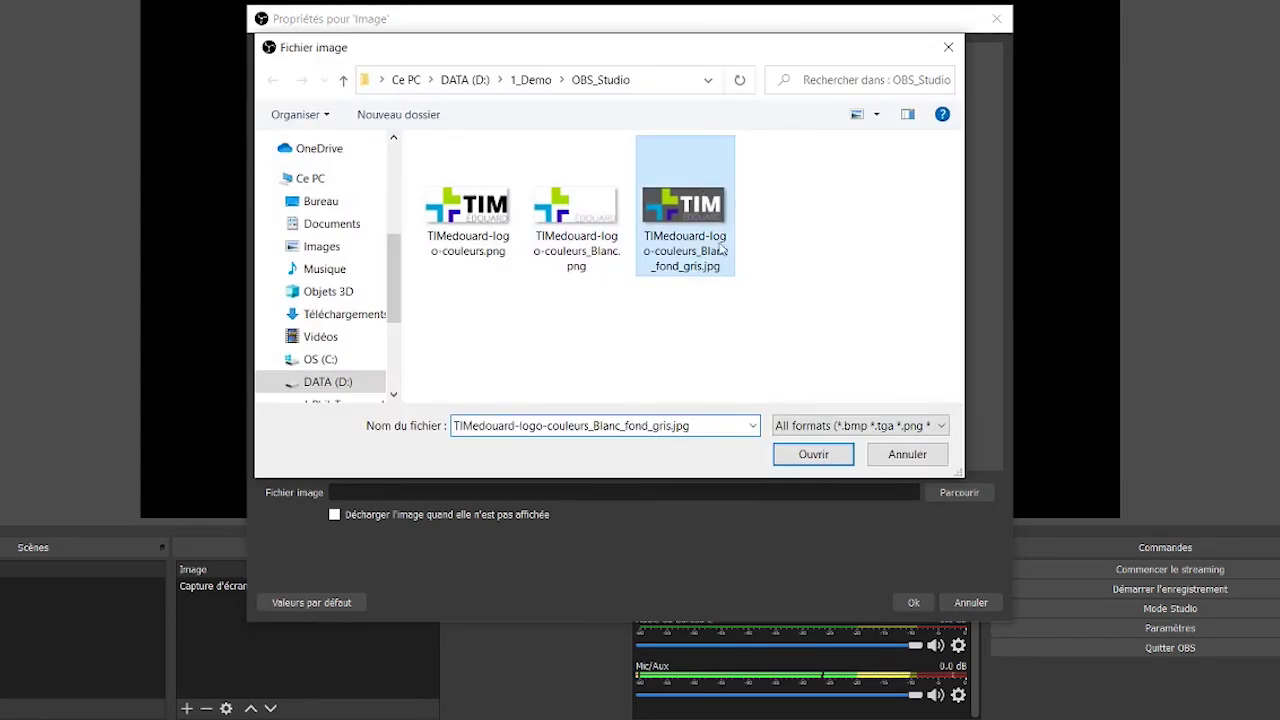
pyautogui.click(813, 455)
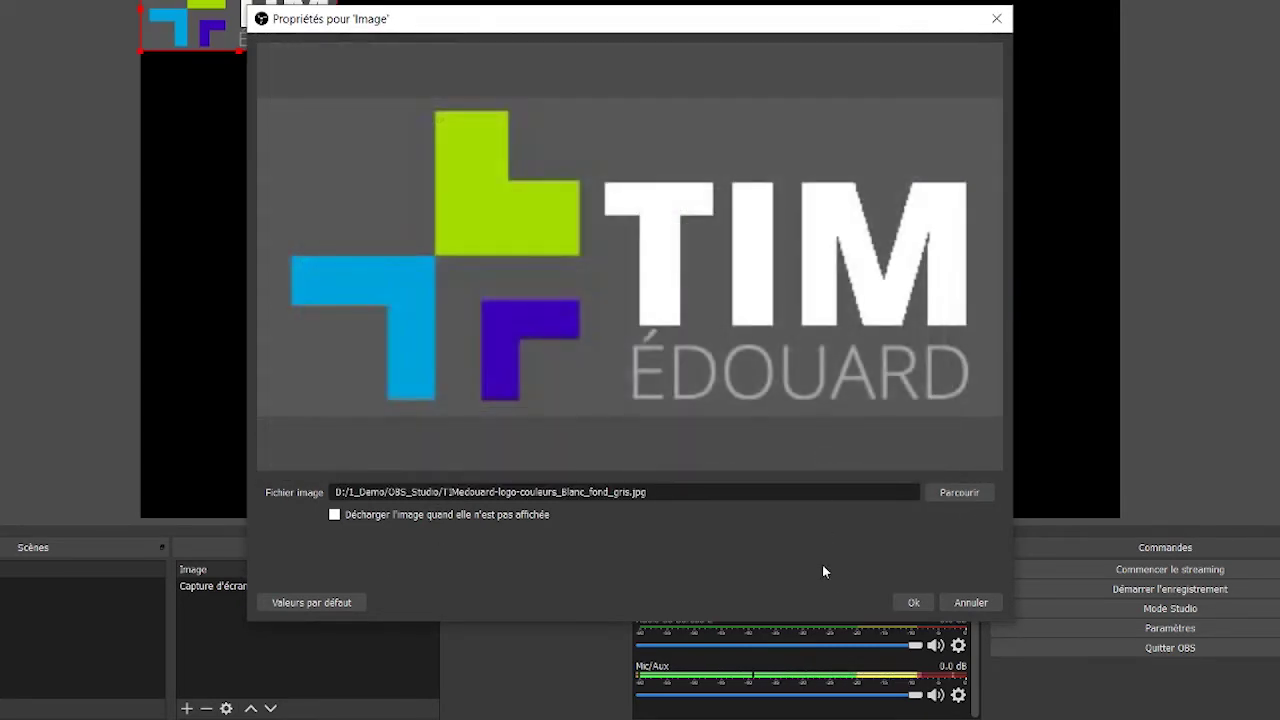
pyautogui.click(914, 603)
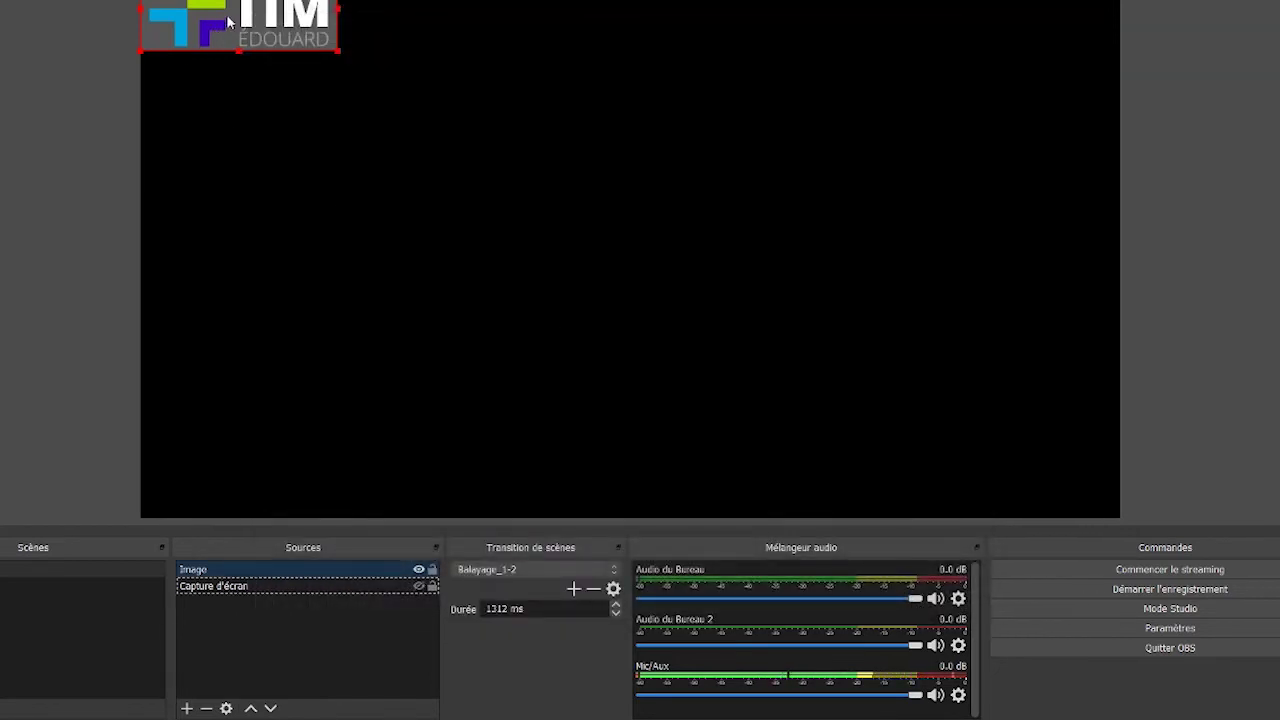
# Move the logo from the canvas's upper-left corner to its lower-left area, and keep the Image source selected.
pyautogui.moveTo(232, 22); pyautogui.dragTo(420, 317)
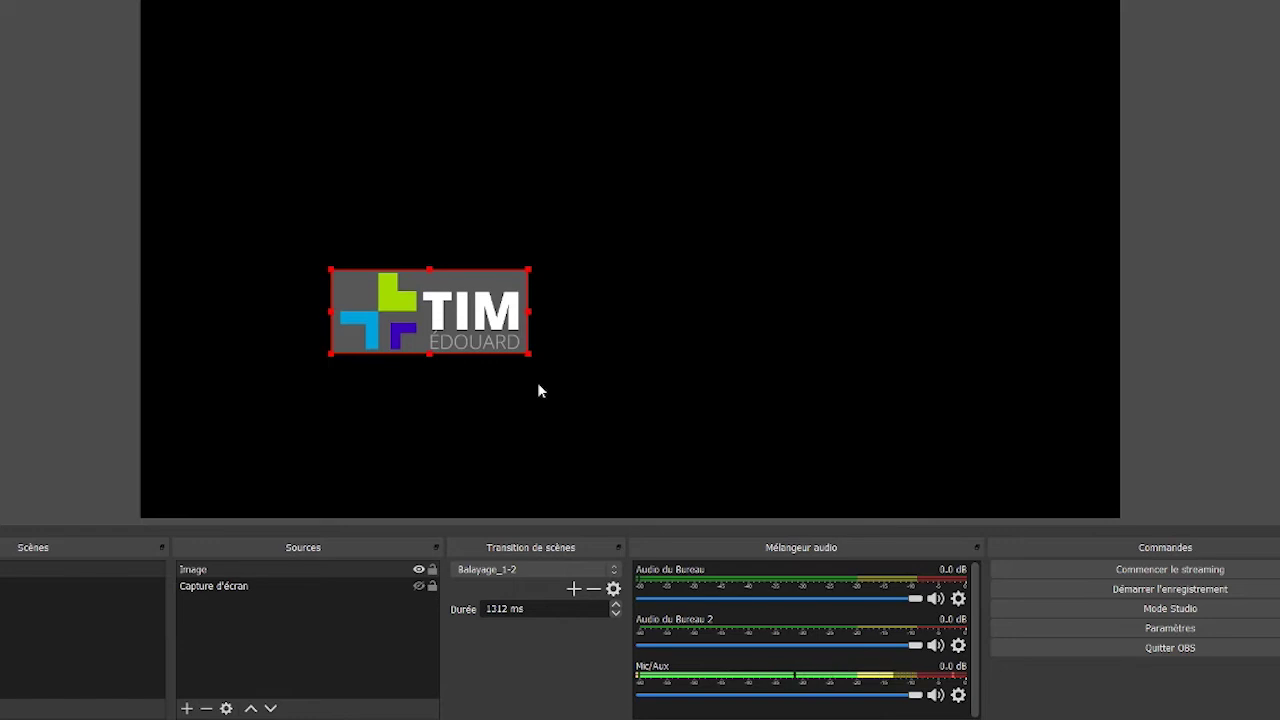
pyautogui.click(194, 570)
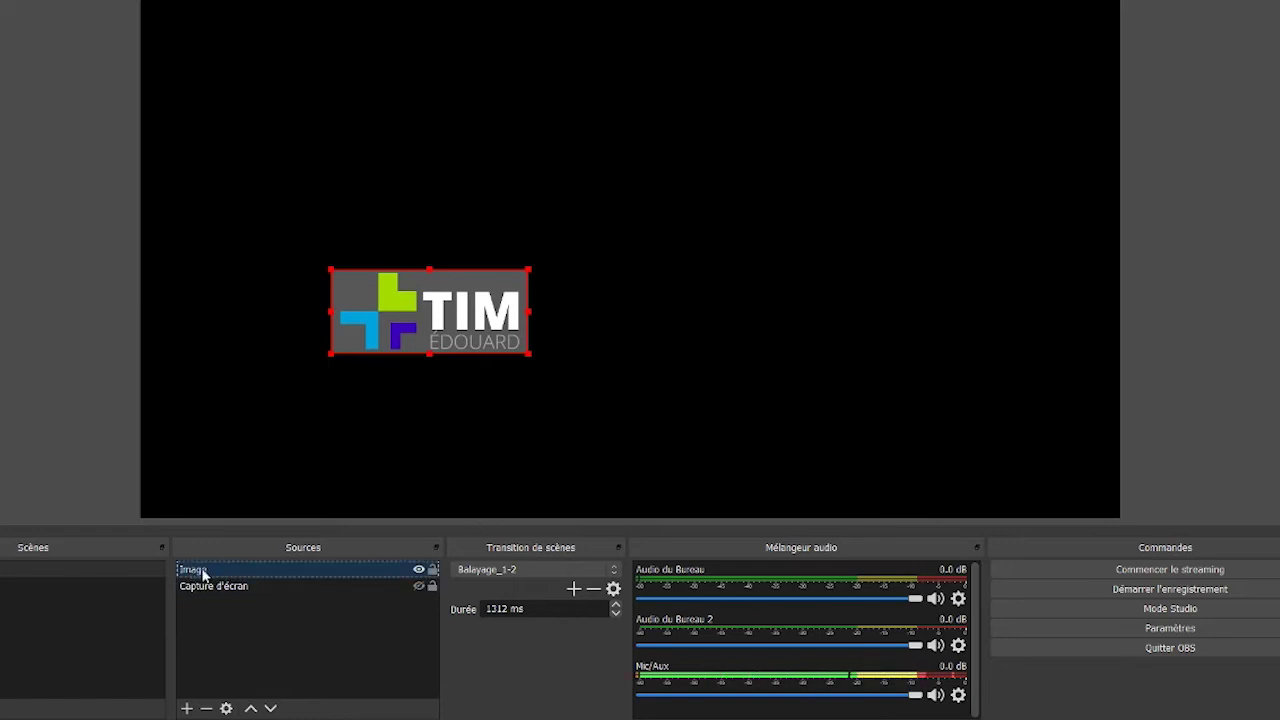